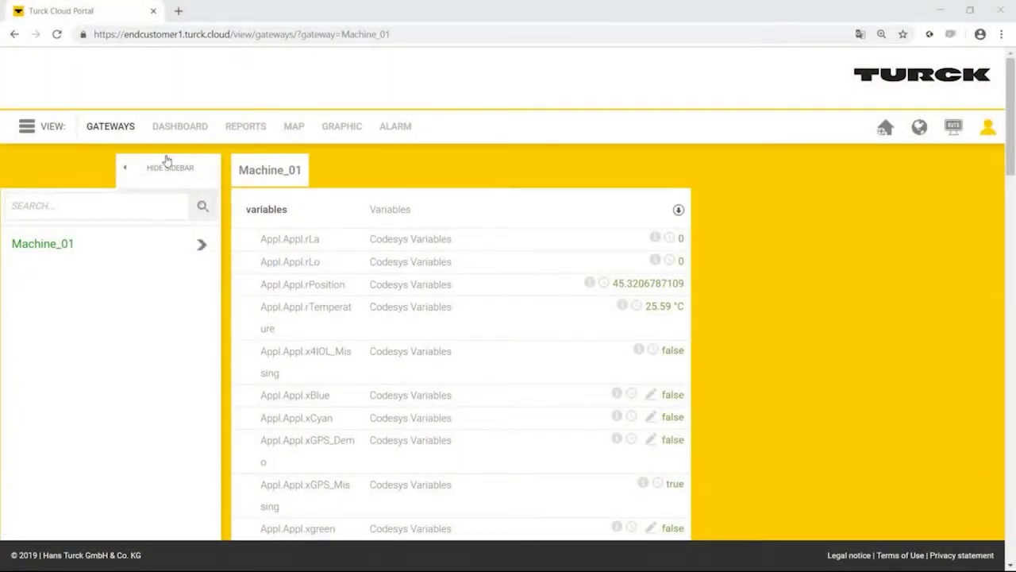
Create a new dashboard named Machine_01 in the dashboard configuration and save it
click(179, 128)
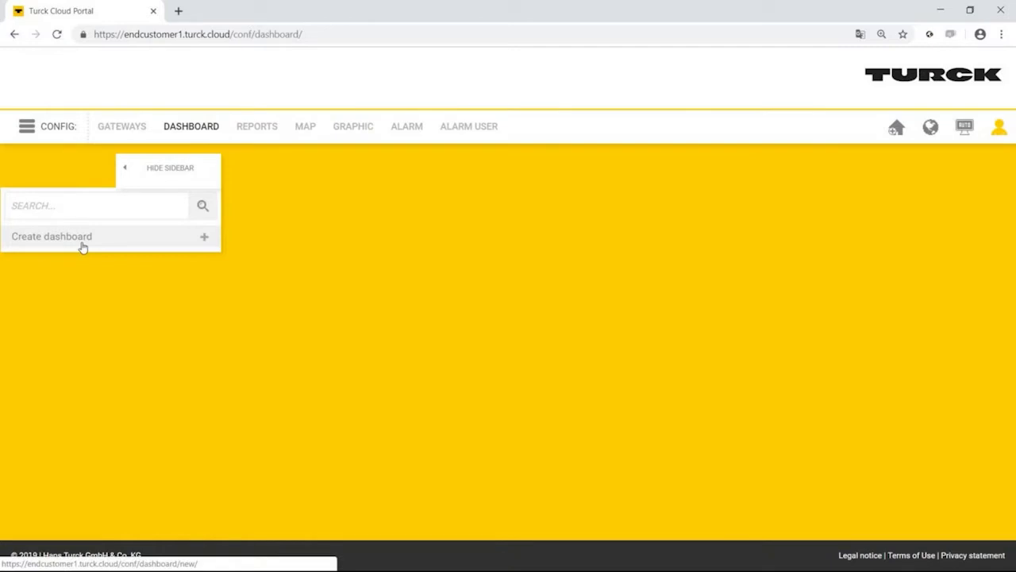
click(82, 246)
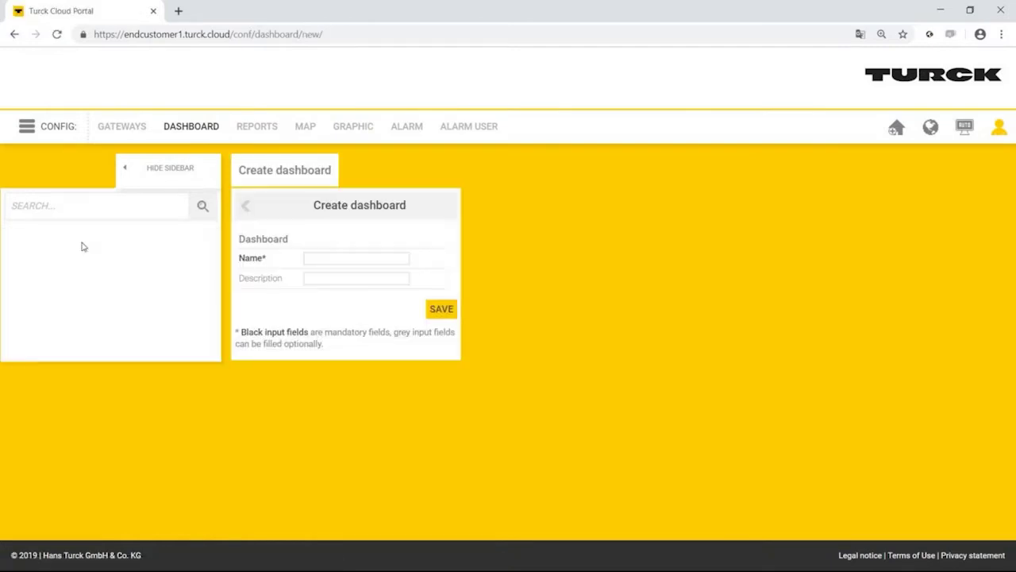
click(351, 257)
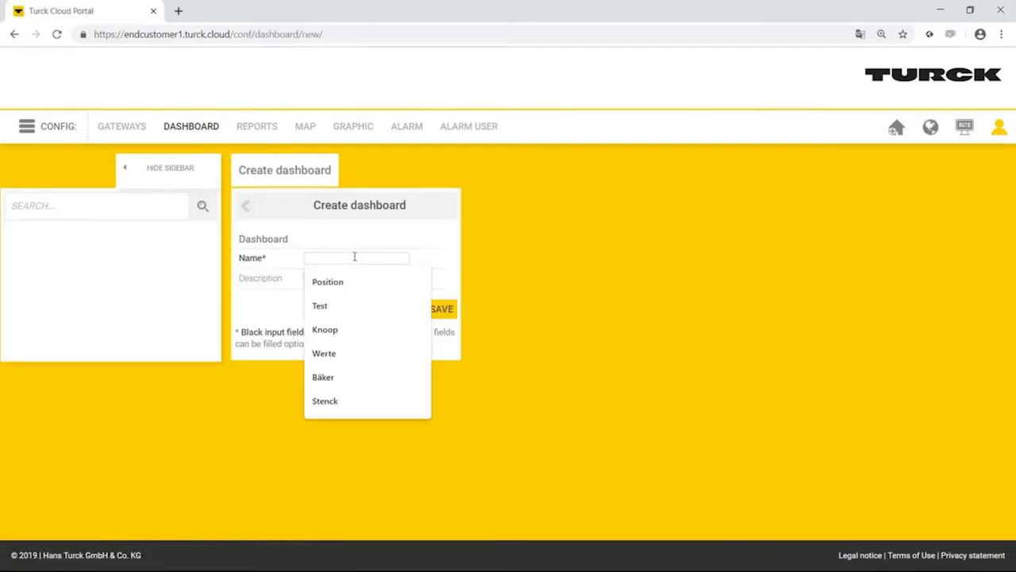
text(Ma)
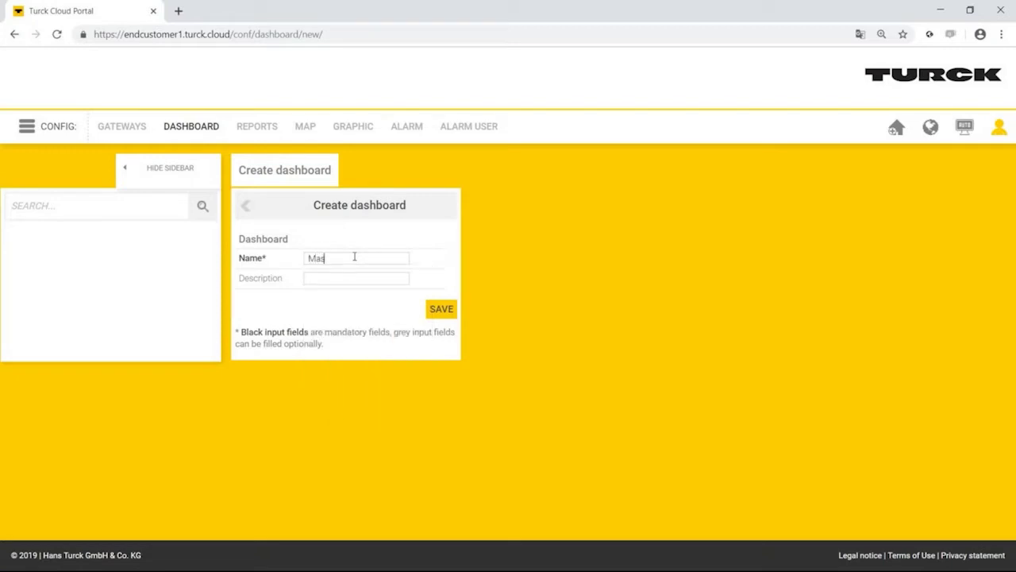
text(chine_01)
click(441, 311)
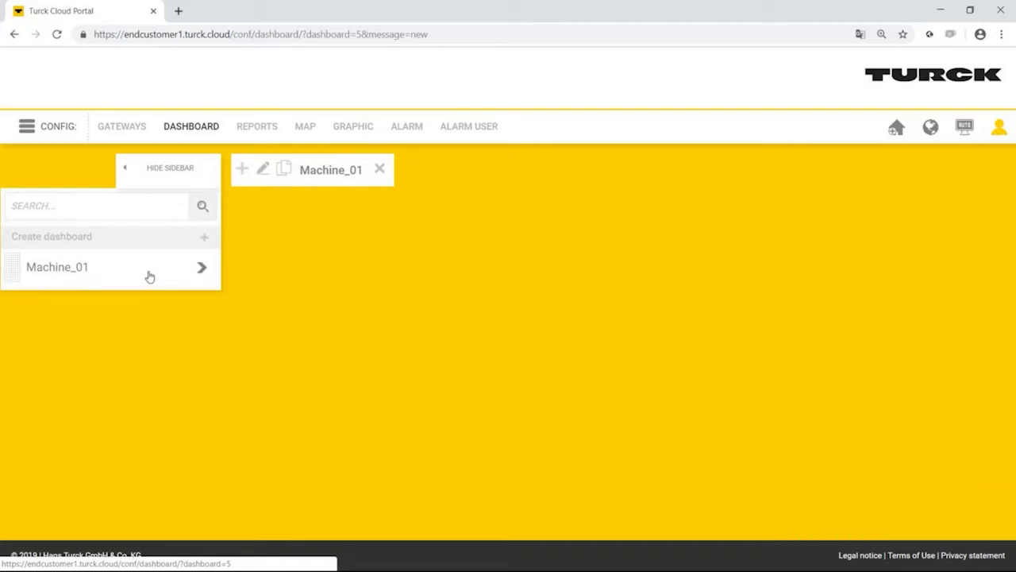
Add a one-column item named Values of type Table (values and buttons) to the Machine_01 dashboard
click(241, 170)
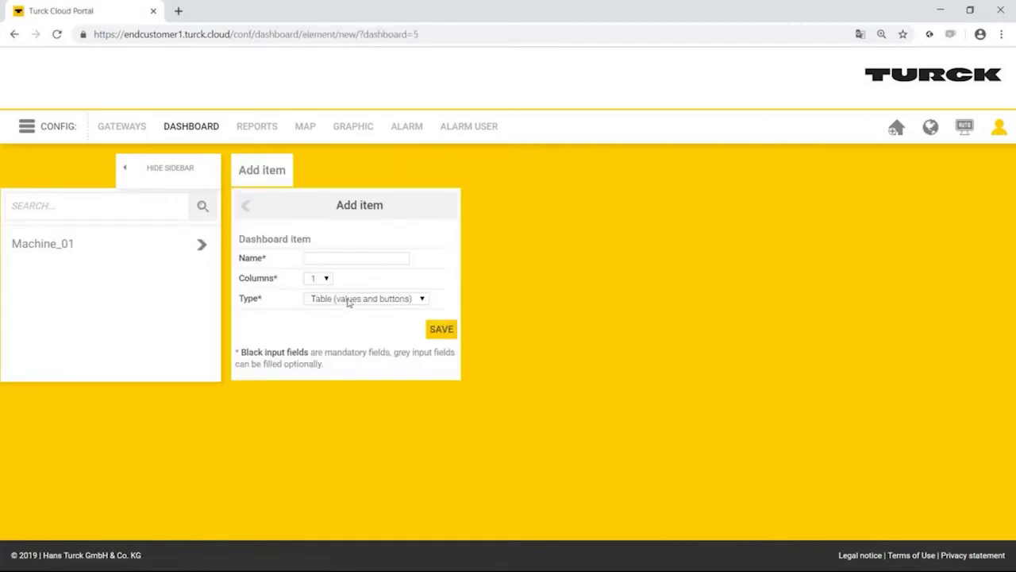
click(340, 256)
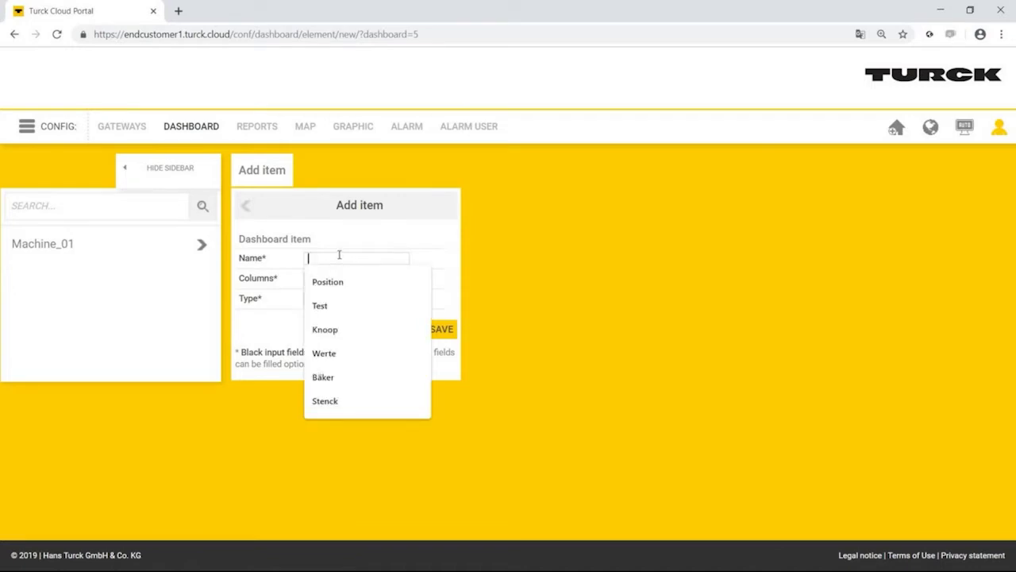
text(Values)
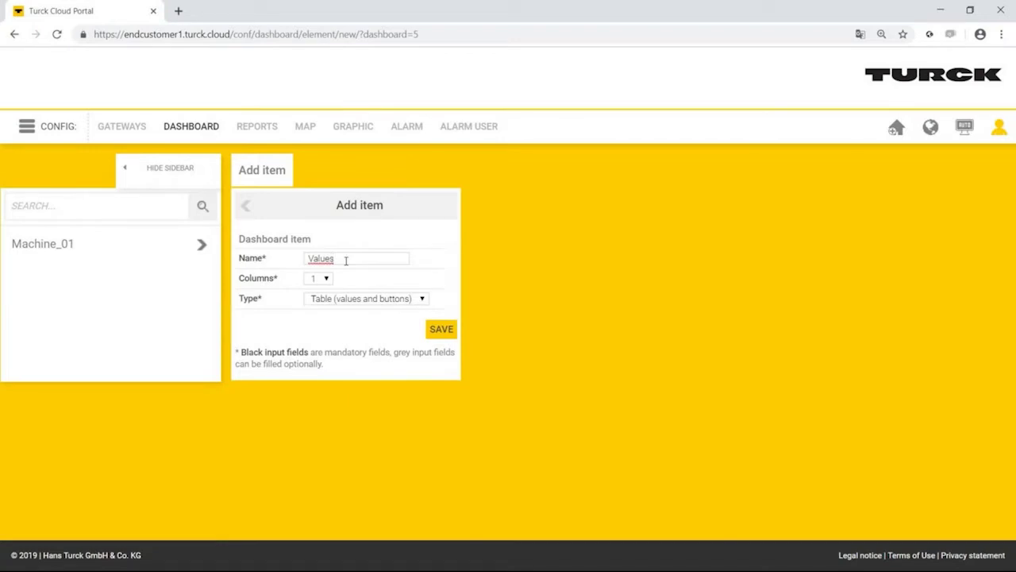
click(443, 328)
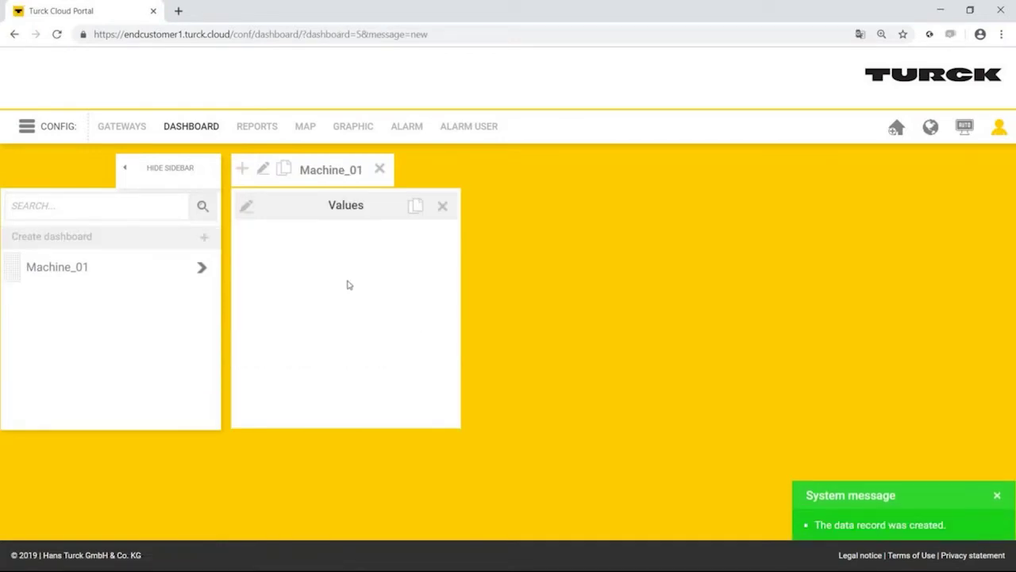
Add a text entry named Temperature to the Values table item
click(247, 208)
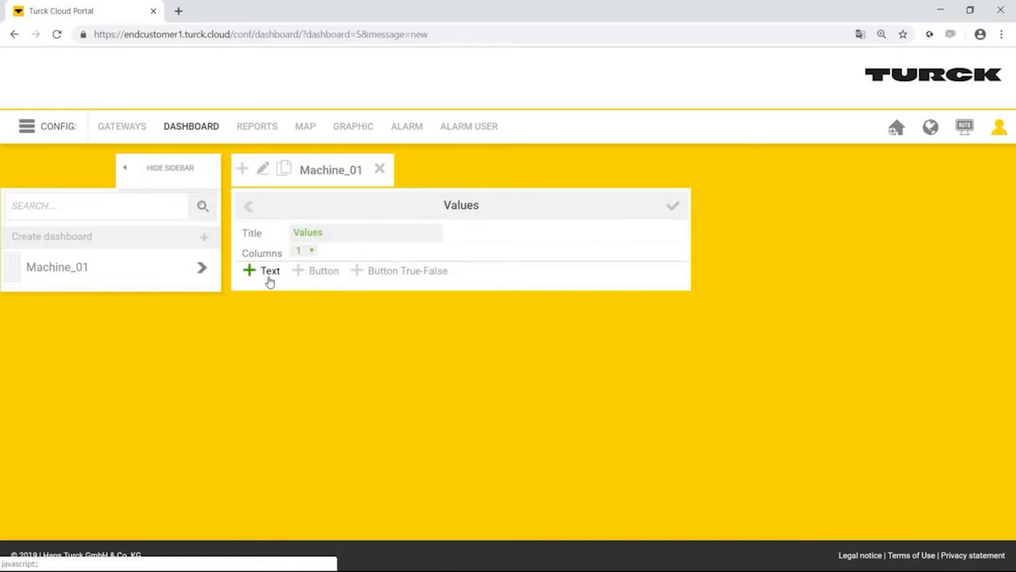
click(270, 273)
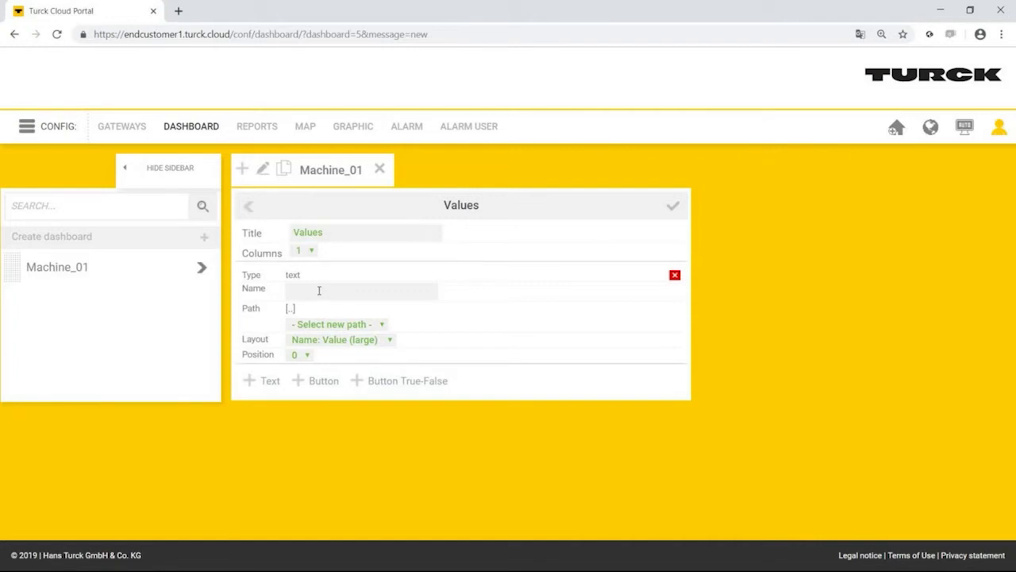
text(Temperature)
Set the Temperature entry's path to Machine_01/variables/Appl.Appl.rTemperature and save the Values item
click(323, 326)
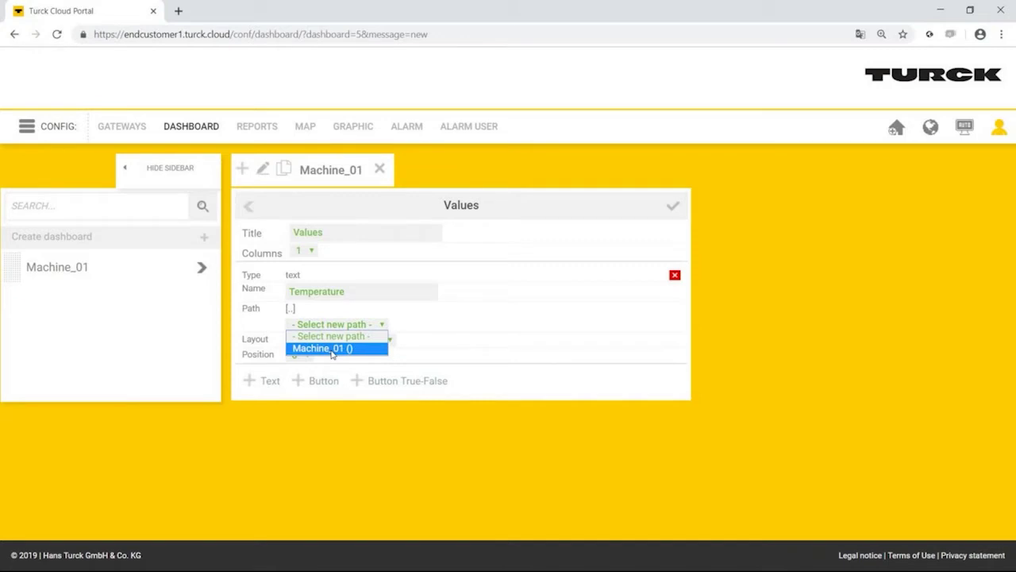
click(332, 349)
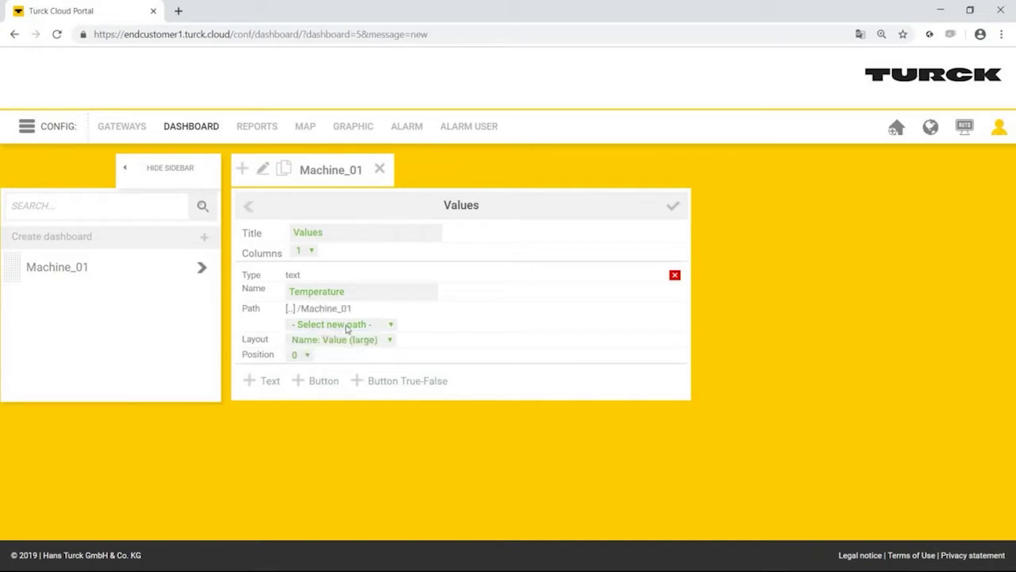
click(347, 326)
click(339, 350)
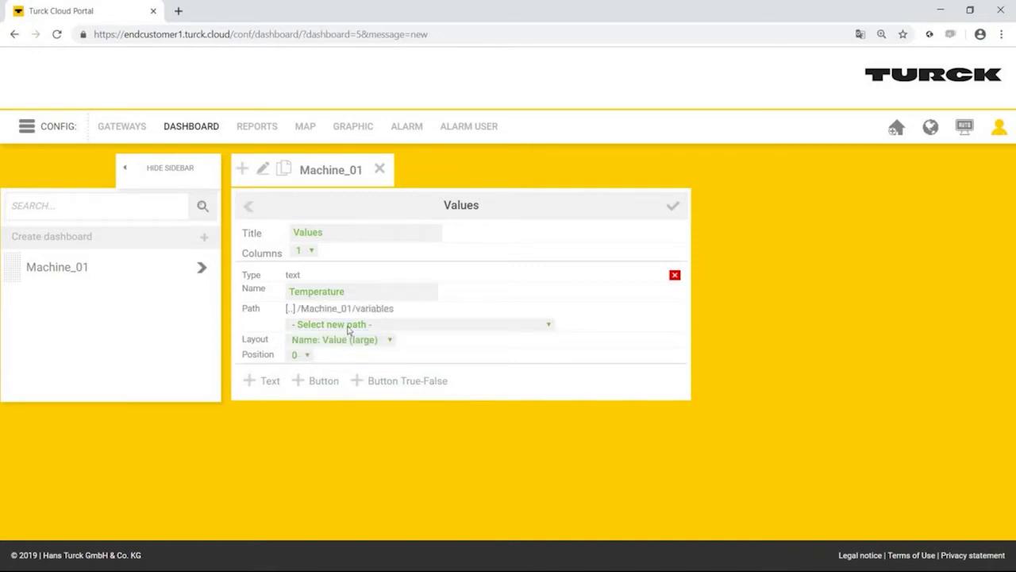
click(347, 326)
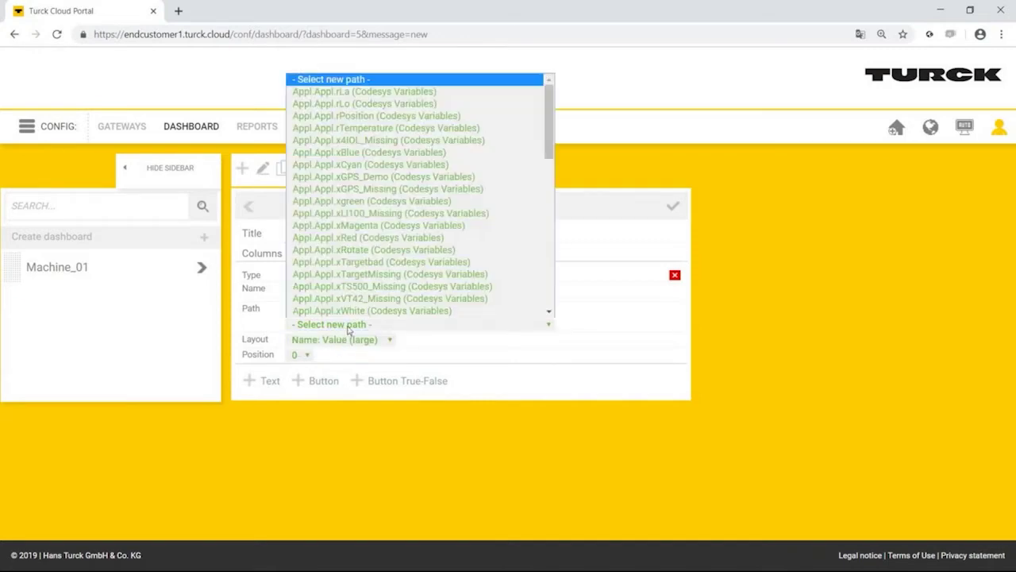
click(384, 128)
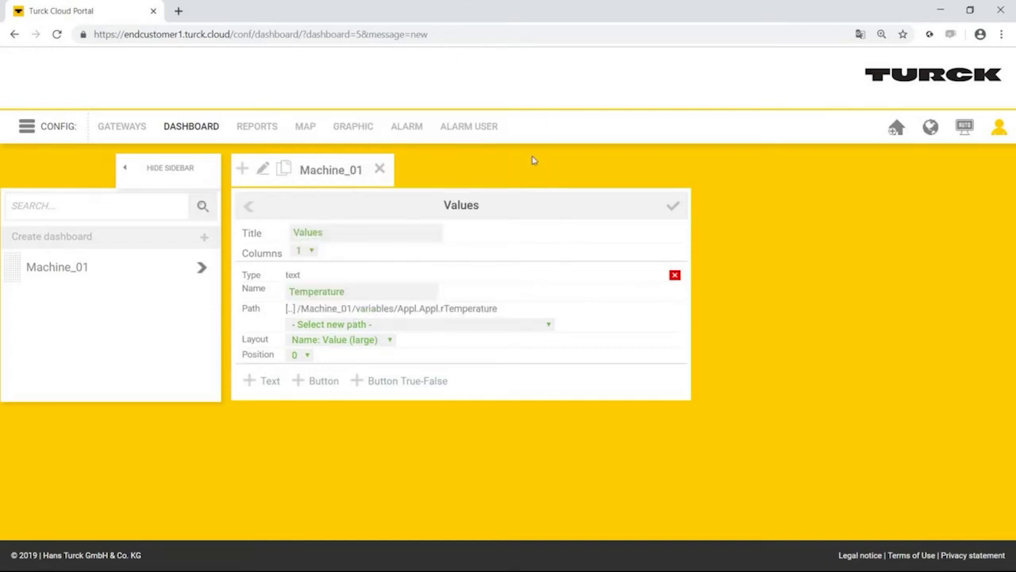
click(667, 209)
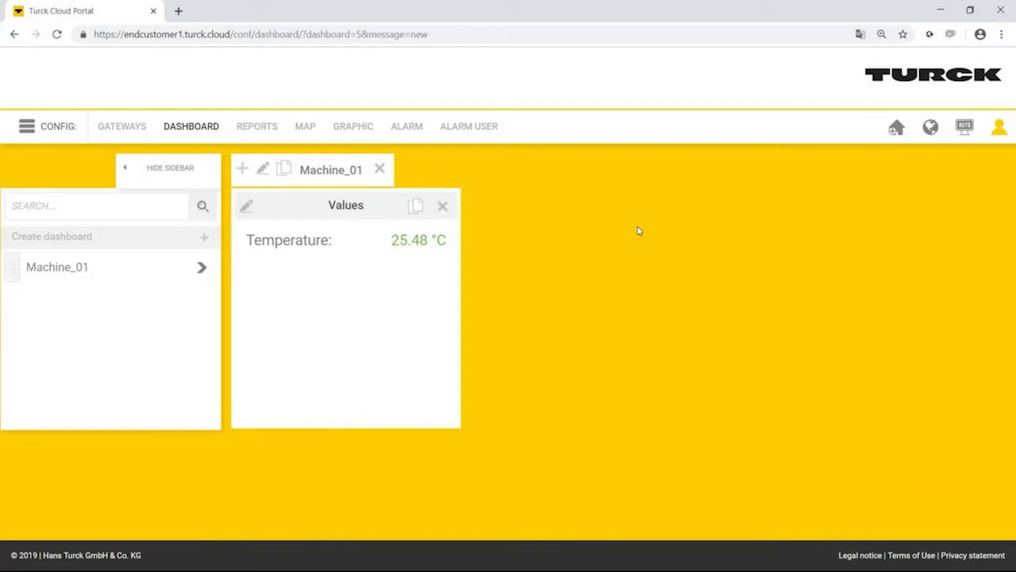
Add a dashboard item named Temperature of type Gauge (tachometer) and save it
click(241, 168)
click(346, 258)
text(Temp)
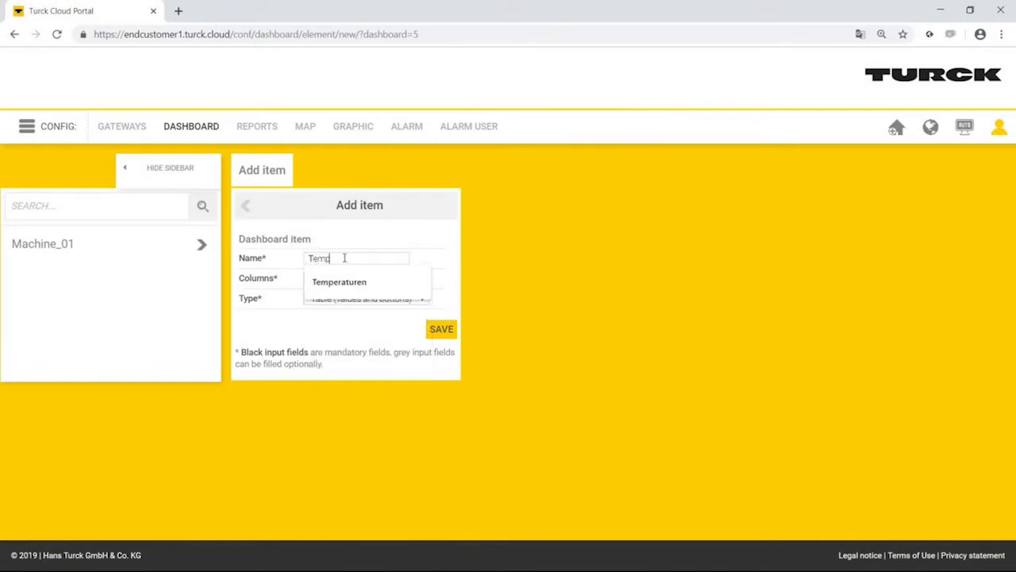
text(erature)
click(366, 299)
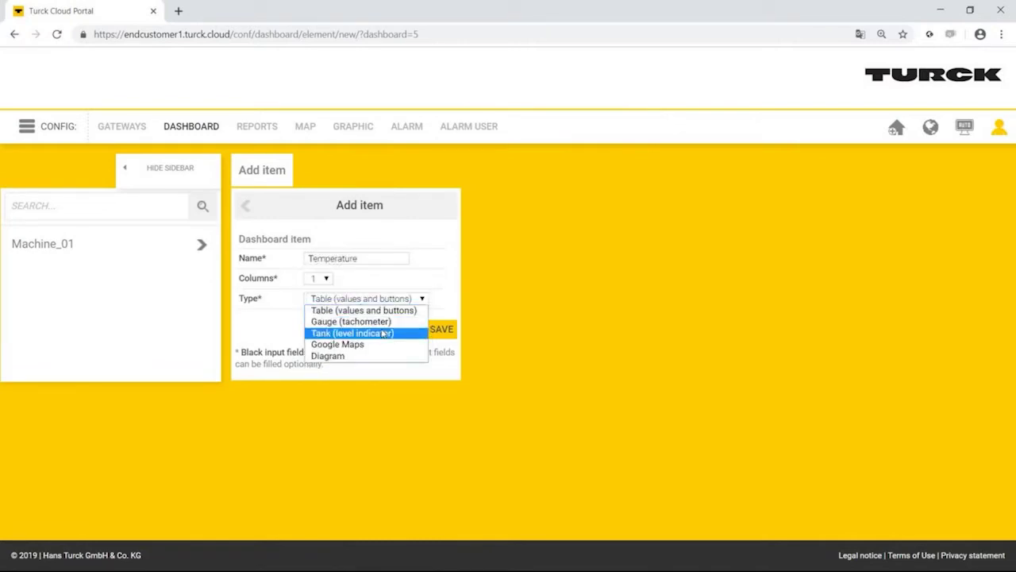
click(421, 324)
click(438, 328)
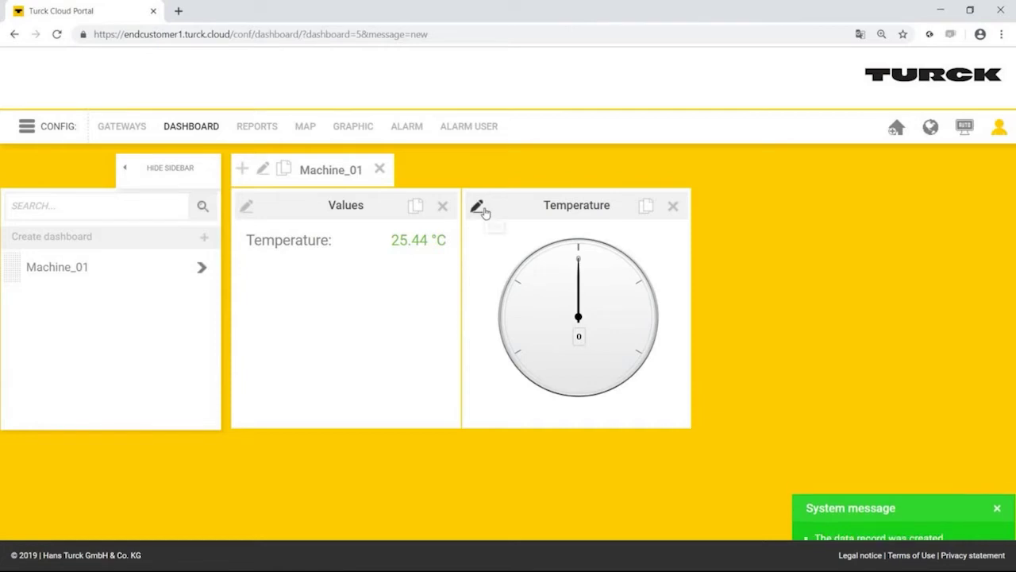
Set the Temperature gauge's minimum to 0, maximum to 60 and unit to °C
click(480, 208)
click(546, 270)
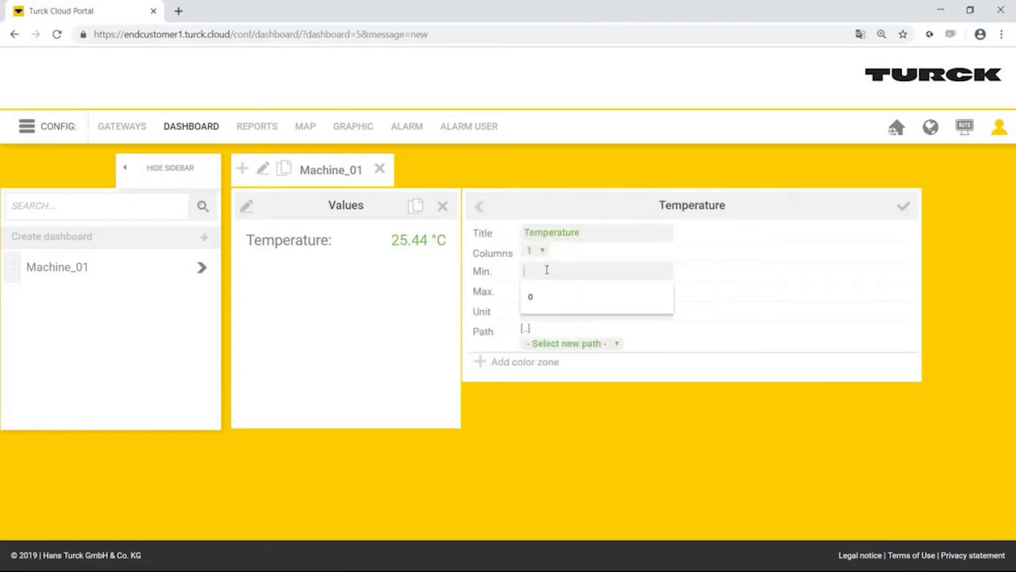
text(0)
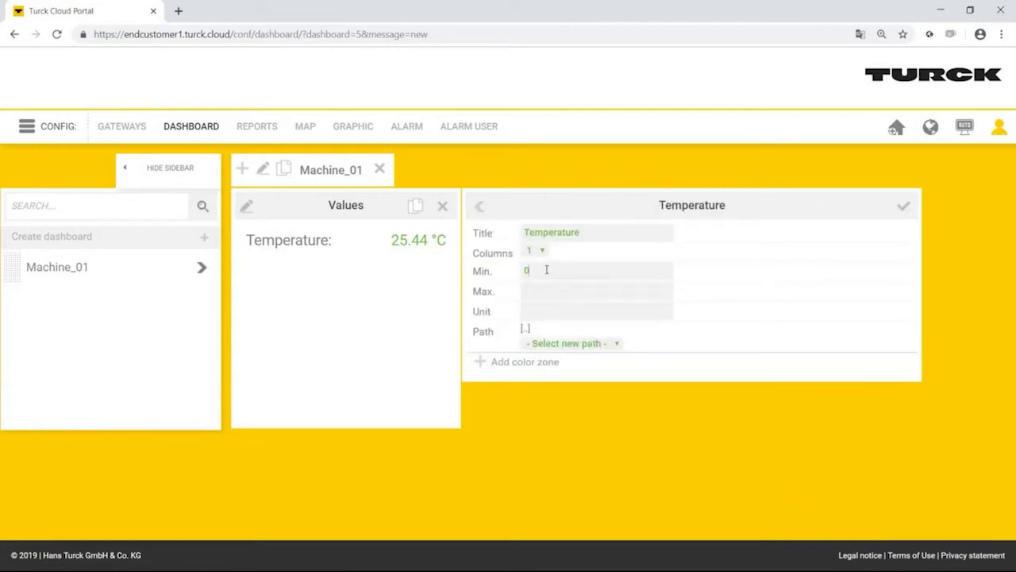
text(60)
Set the gauge's path to Machine_01/variables/Appl.Appl.rTemperature and save the gauge settings
click(586, 347)
click(590, 368)
click(598, 346)
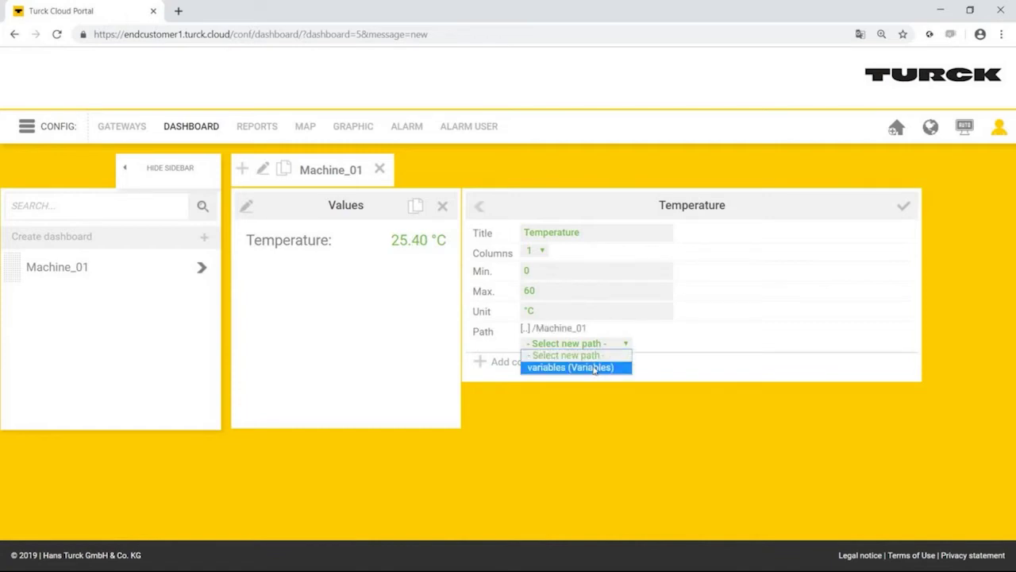
click(595, 366)
click(598, 346)
scroll(598, 326, down, 1)
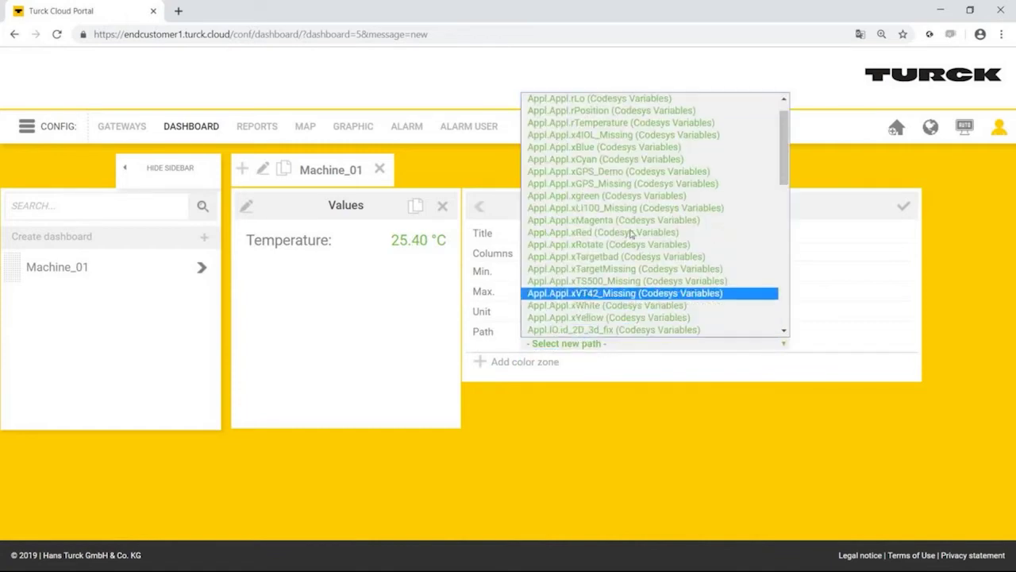
click(645, 131)
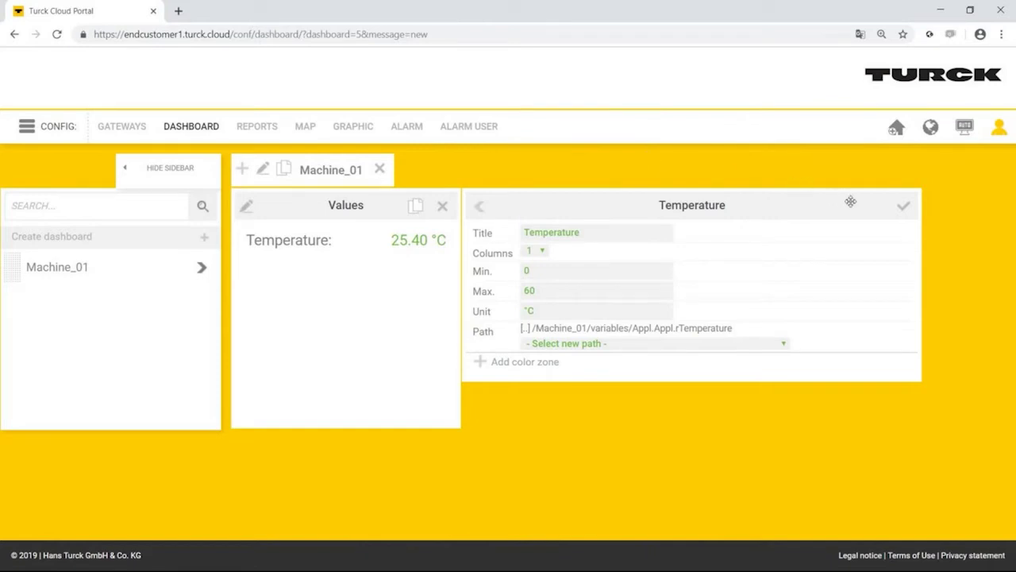
click(893, 208)
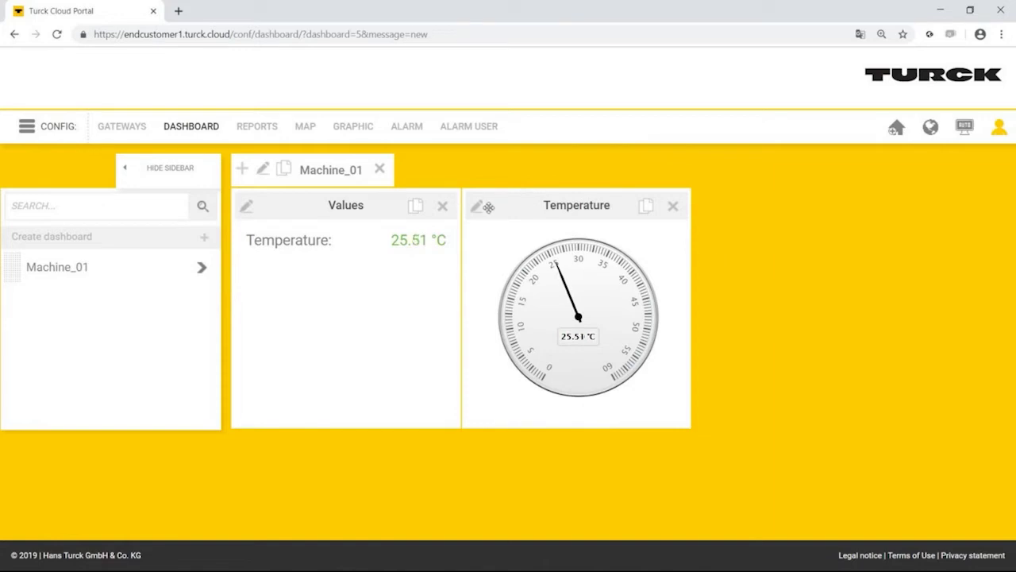
Add a blue (#2f5ca4) color zone from 0 to 20 to the Temperature gauge
click(477, 206)
click(512, 364)
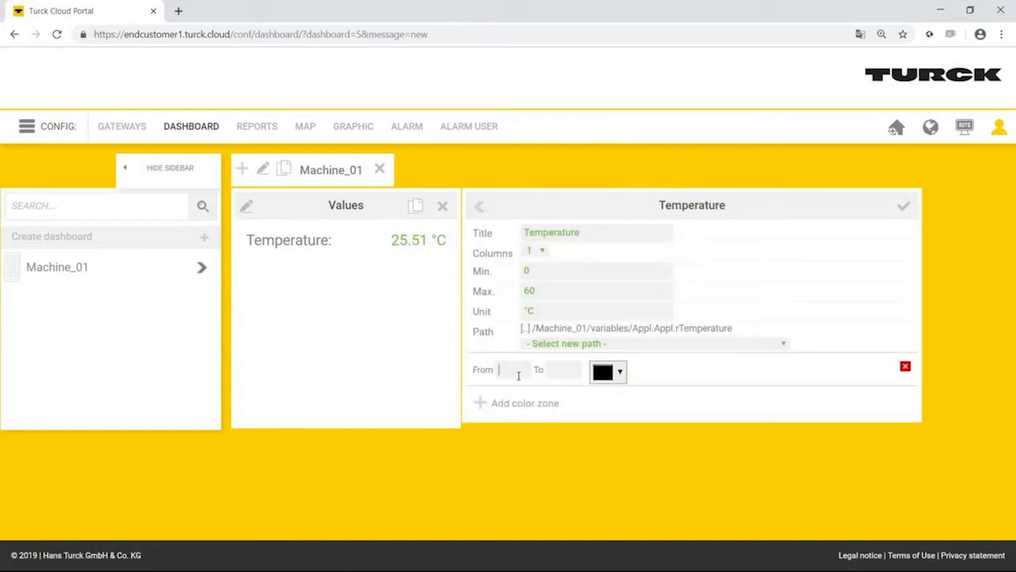
text(0)
key(Tab)
text(20)
click(618, 373)
click(648, 420)
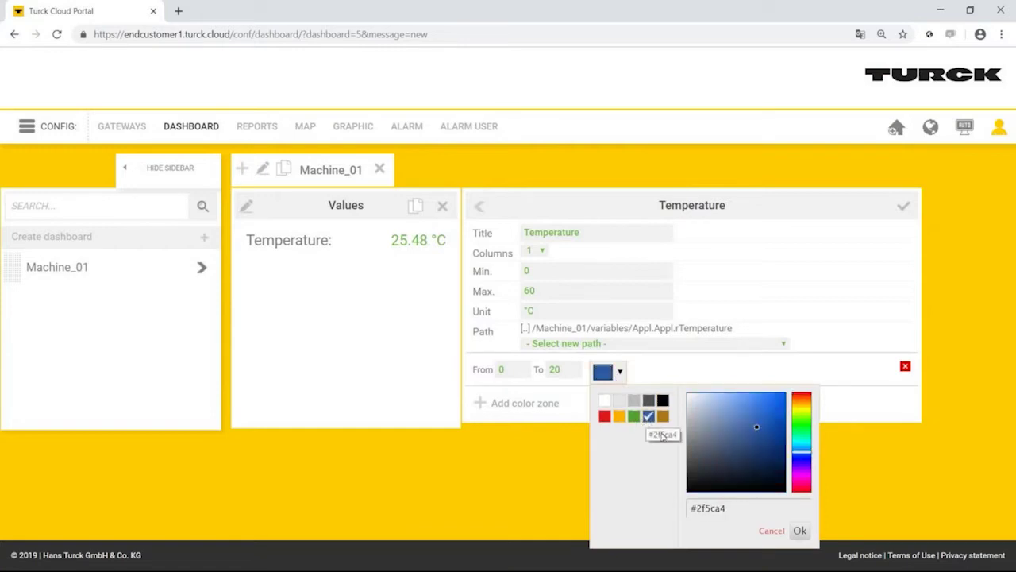
click(798, 531)
Add a green color zone from 20 to 25 to the Temperature gauge
click(548, 403)
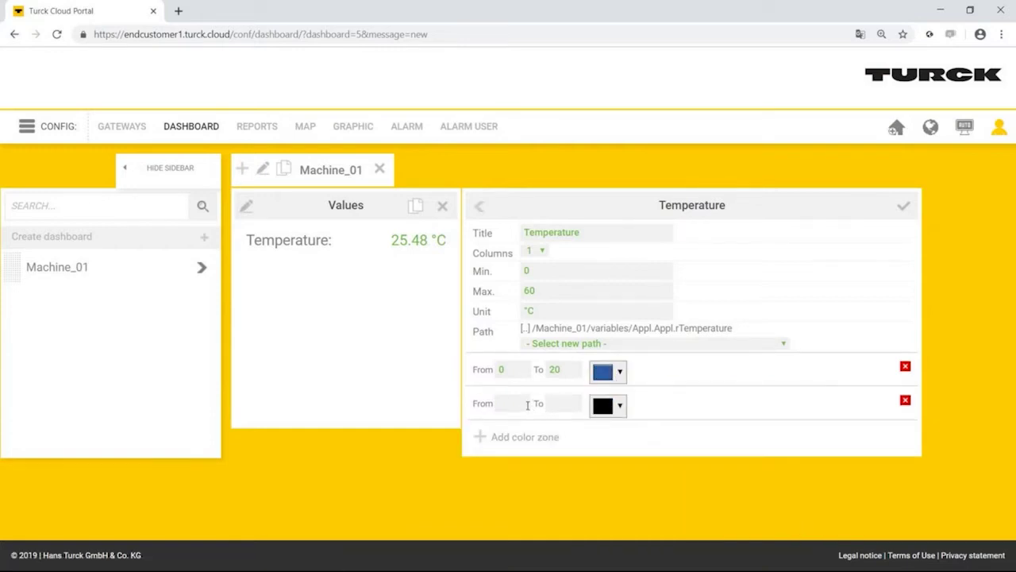
text(25)
click(618, 405)
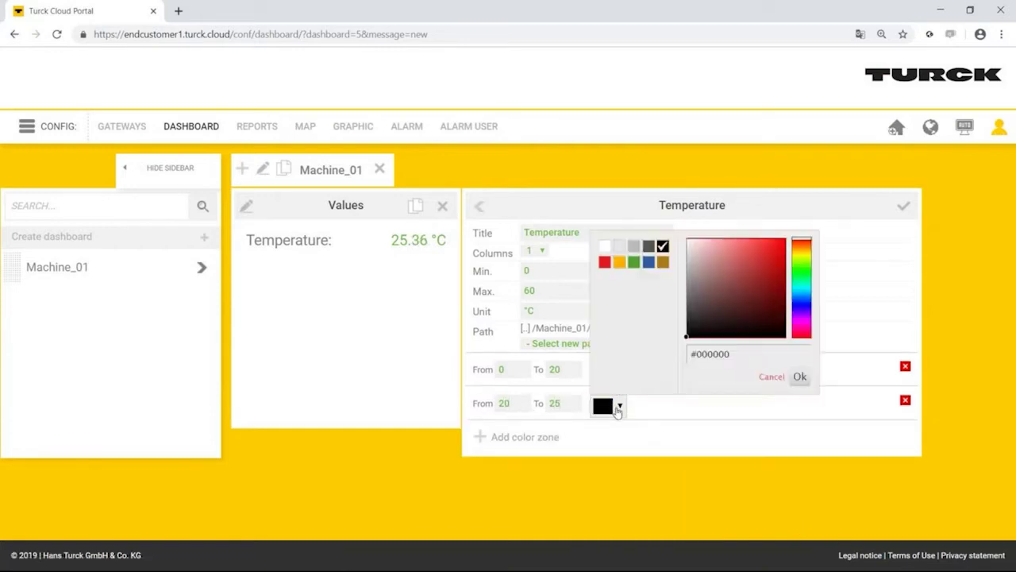
click(633, 262)
click(799, 377)
Add an orange color zone from 25 to 30 to the Temperature gauge
click(511, 438)
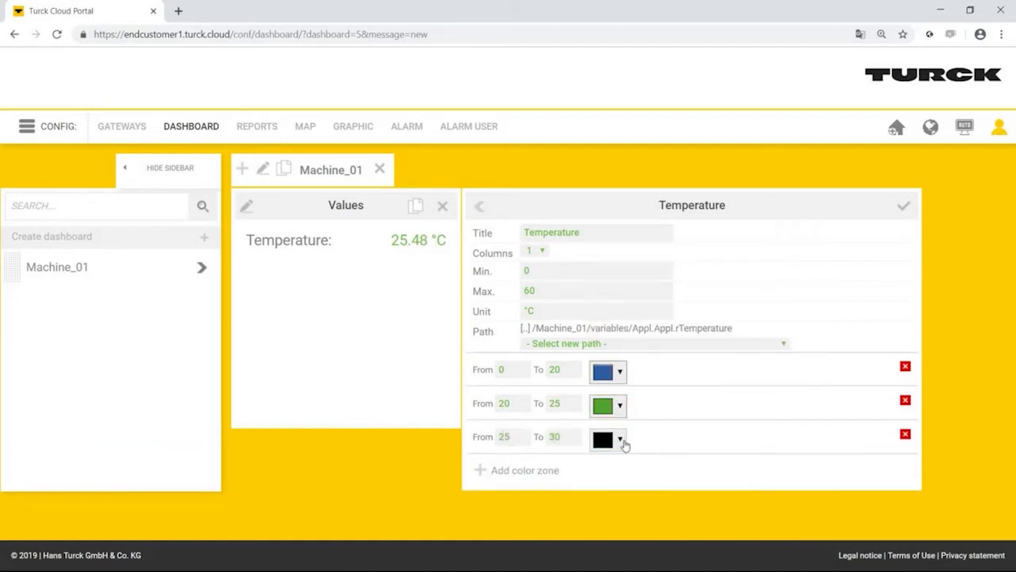
click(621, 439)
click(620, 302)
click(799, 412)
Add a red color zone from 30 to 60 and save the Temperature gauge
click(520, 470)
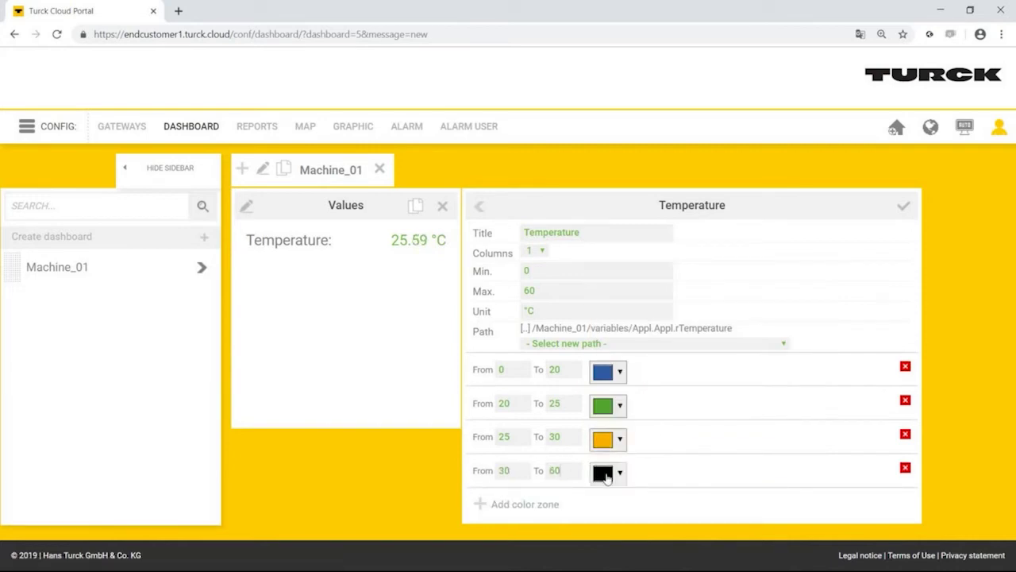
click(620, 472)
click(604, 329)
click(800, 444)
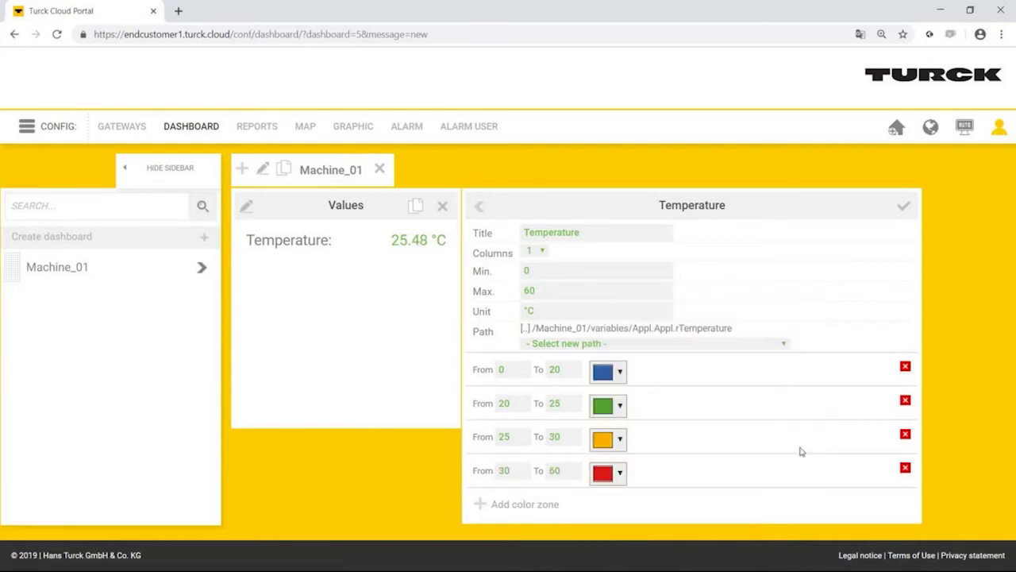
click(904, 206)
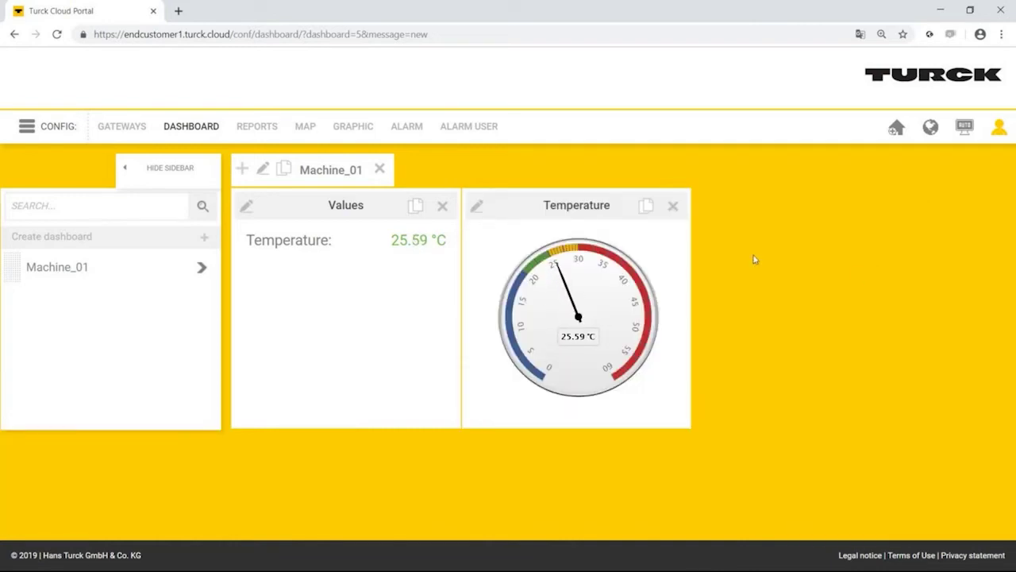
Add a one-column Diagram item named Temperature to the Machine_01 dashboard
click(243, 169)
click(349, 298)
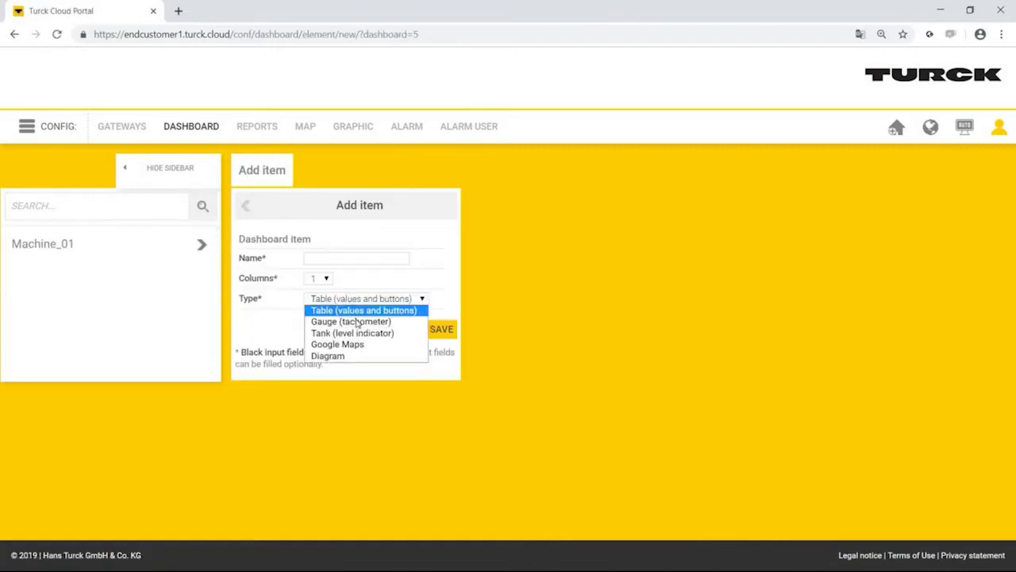
click(356, 356)
click(350, 257)
text(Tem)
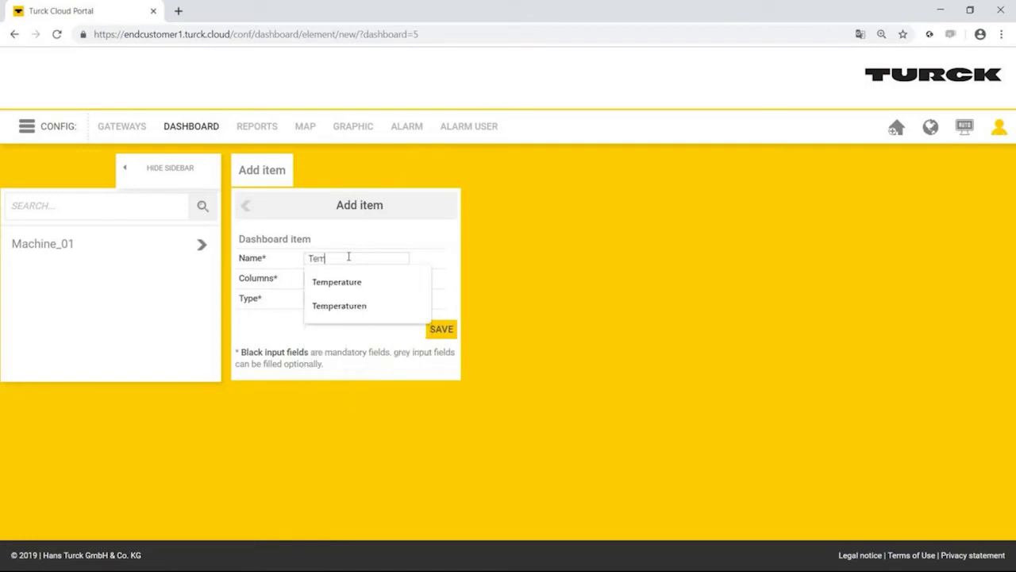
text(perature)
click(441, 329)
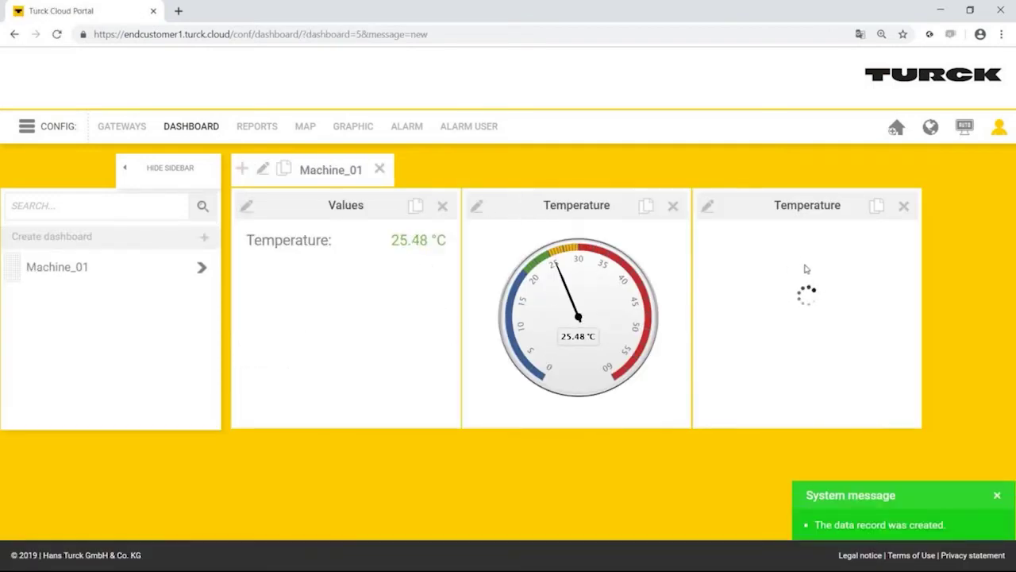
Set the Temperature diagram's period to the past 1 hour with an auto refresh of 5 seconds
click(708, 206)
scroll(717, 218, down, 2)
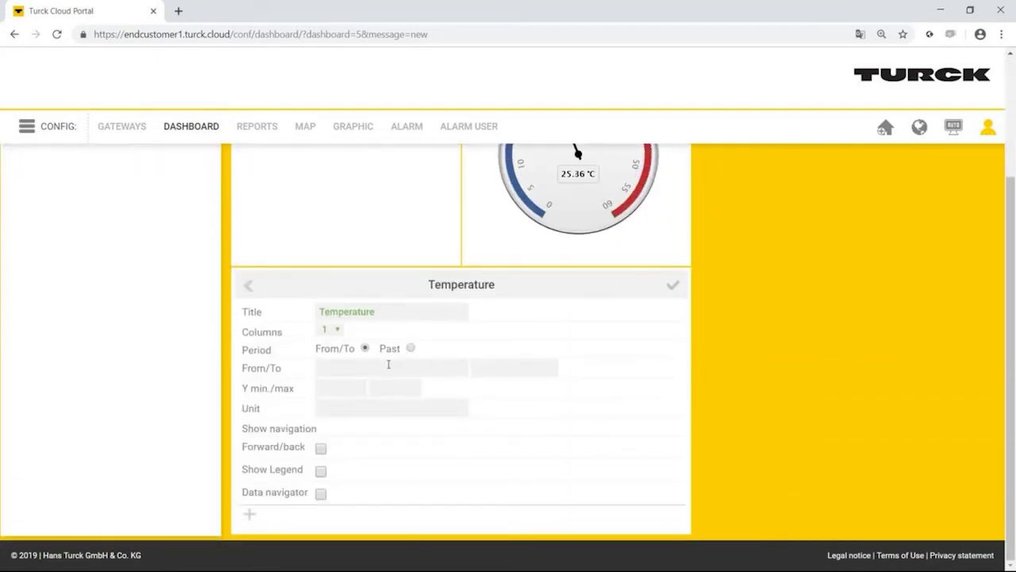
click(393, 364)
click(410, 348)
click(410, 348)
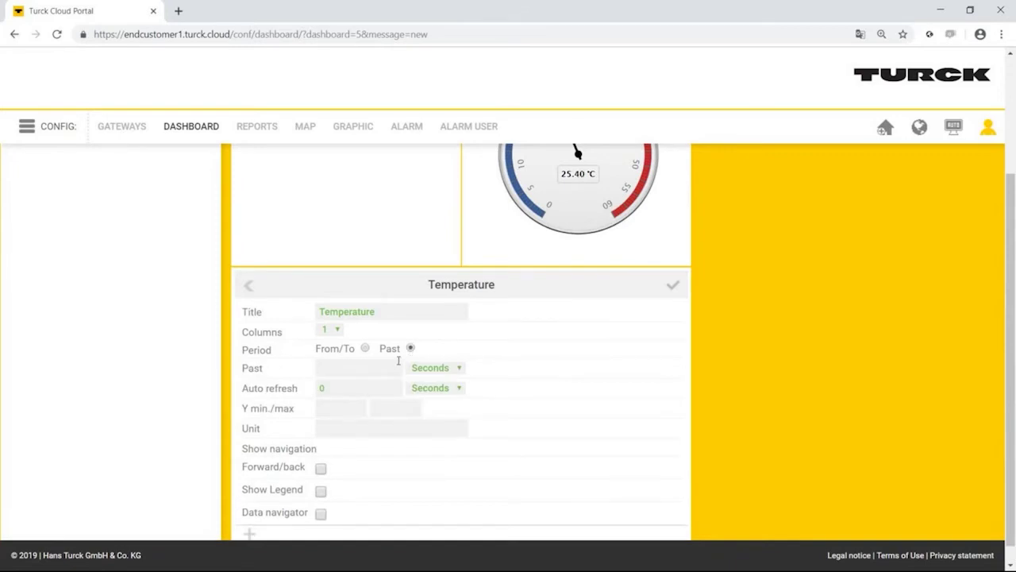
click(435, 368)
click(429, 401)
drag(358, 388, 309, 389)
Set the diagram's unit to °C and enable its data navigator, leaving the Y limits empty
click(348, 414)
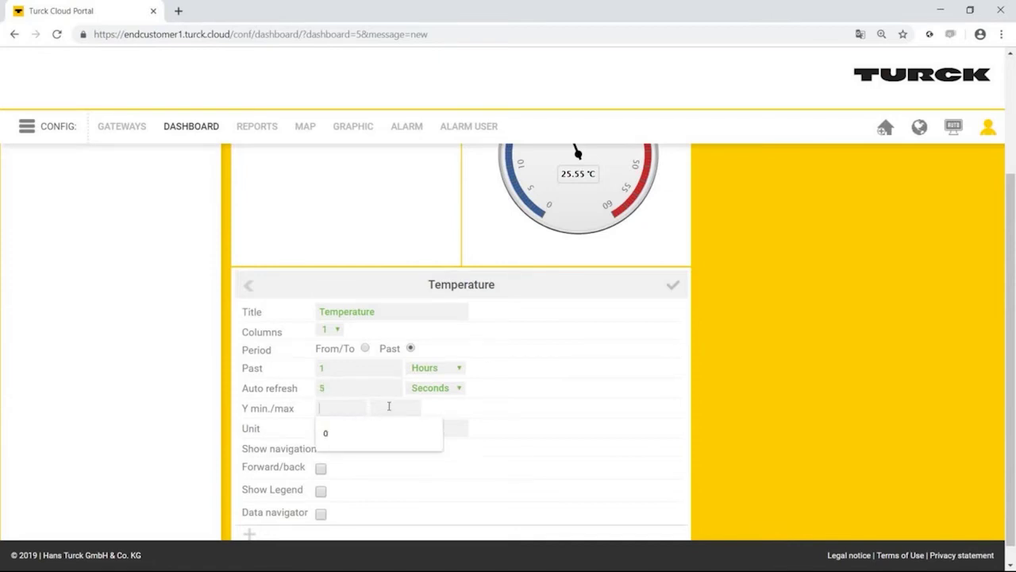
click(395, 408)
scroll(400, 405, down, 1)
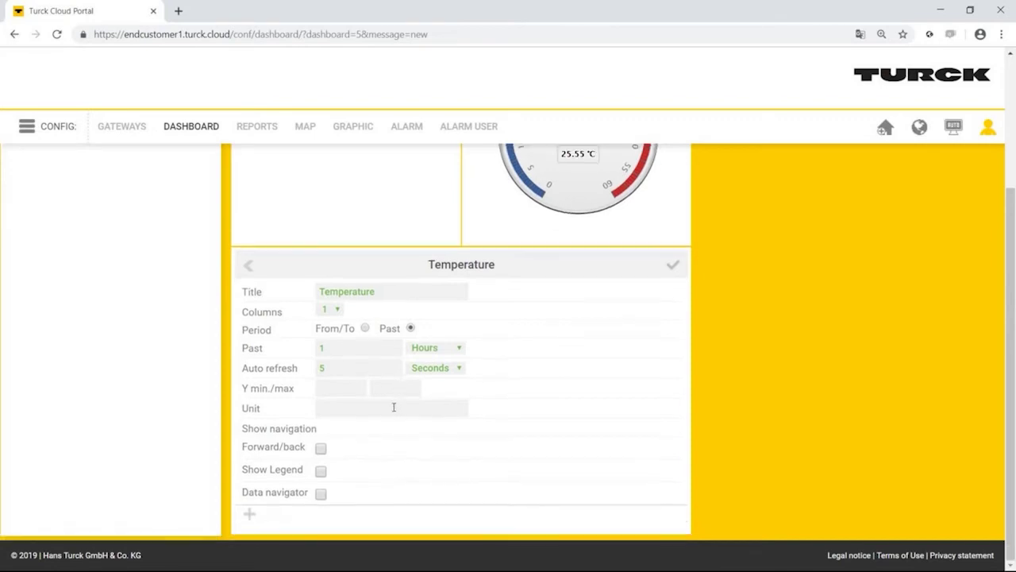
click(393, 407)
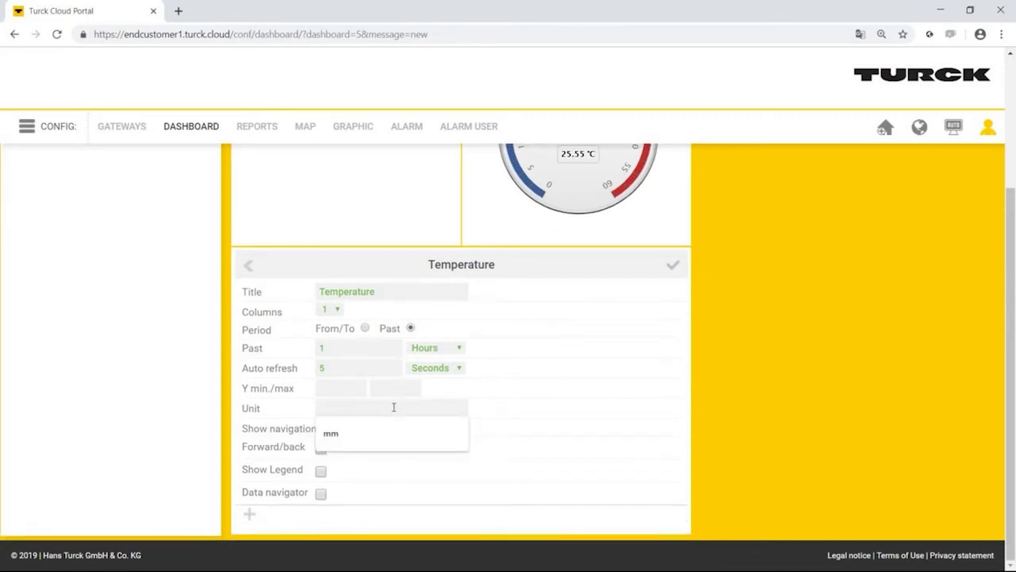
text(°C)
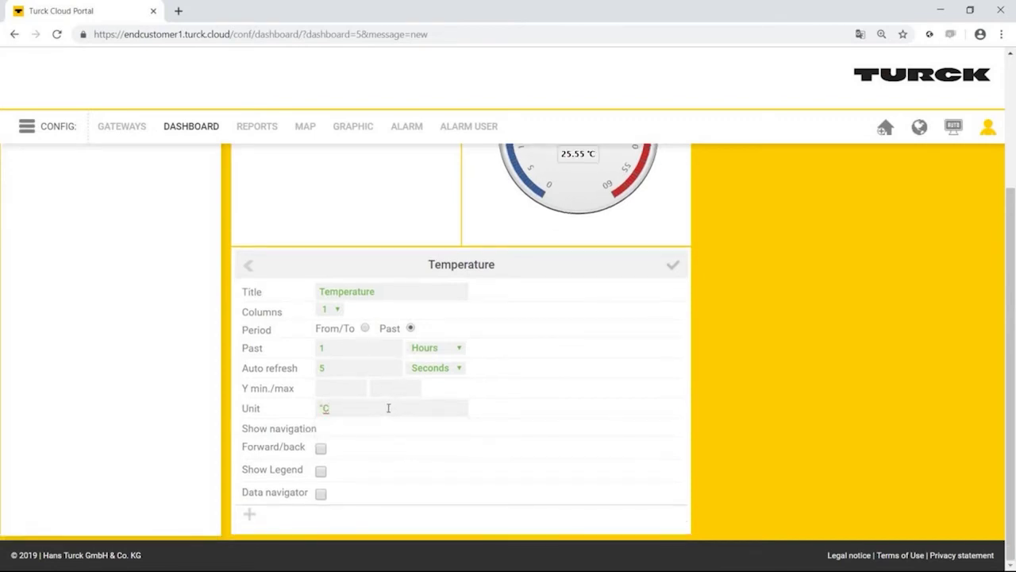
click(321, 494)
Add a data series named Temperature to the diagram and color it orange (#fbb100)
click(250, 514)
scroll(286, 461, down, 2)
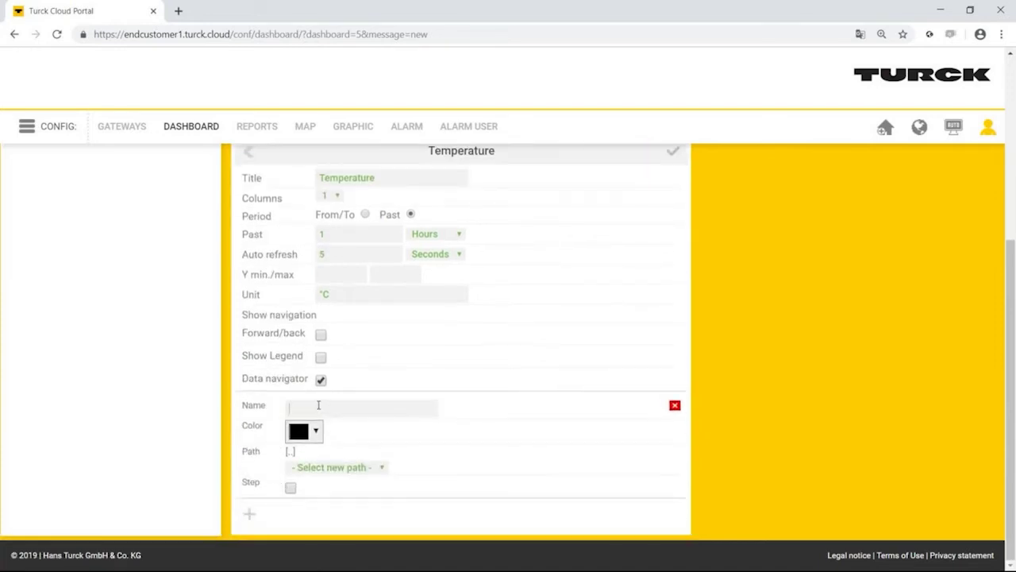
text(Temperature)
click(305, 433)
scroll(318, 397, up, 1)
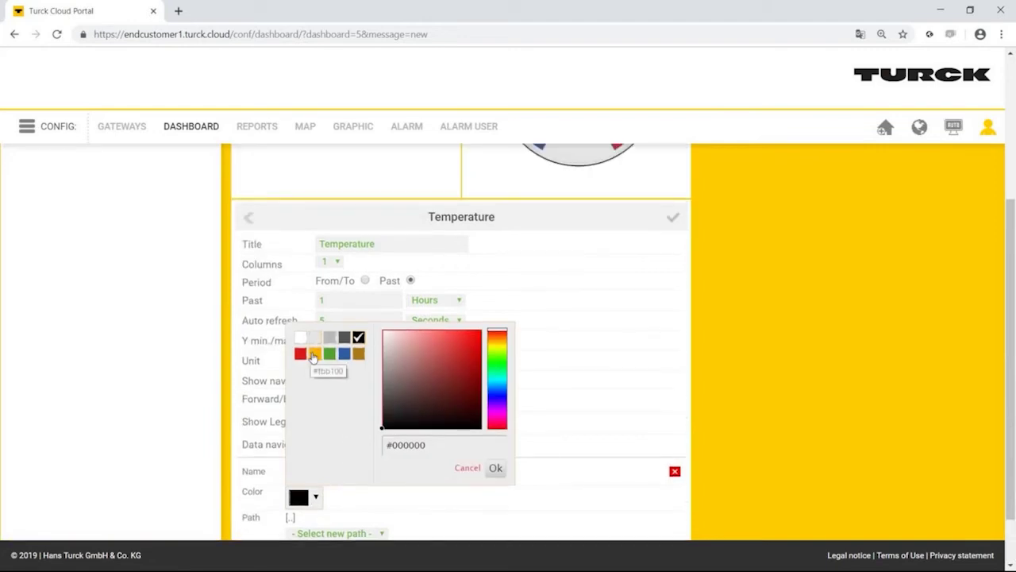
click(315, 352)
click(495, 468)
scroll(481, 458, down, 1)
Link the series to the path Machine_01/variables/Appl.Appl.rTemperature and save the diagram
click(389, 468)
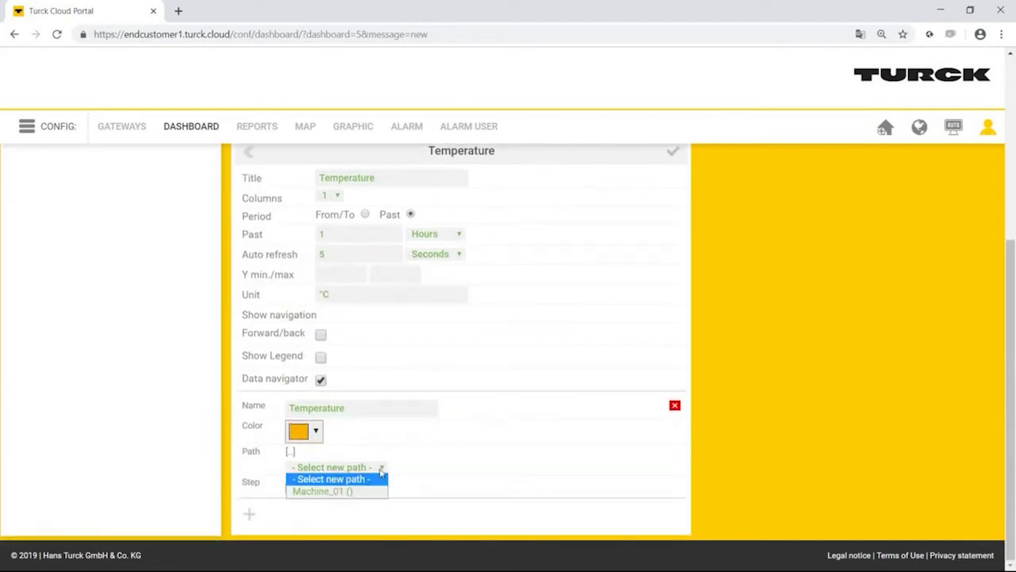
click(373, 491)
click(381, 470)
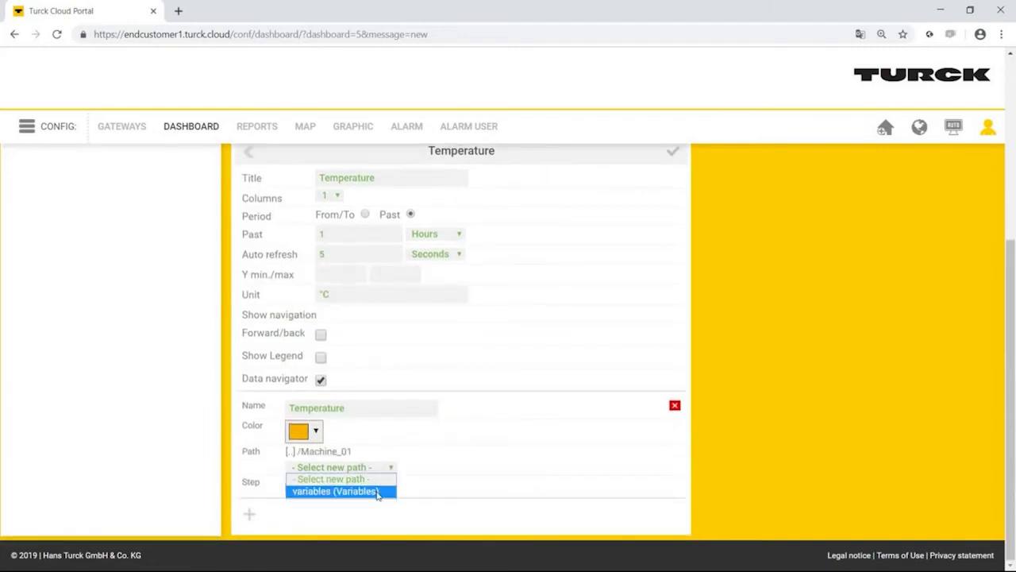
click(386, 491)
click(381, 467)
click(370, 277)
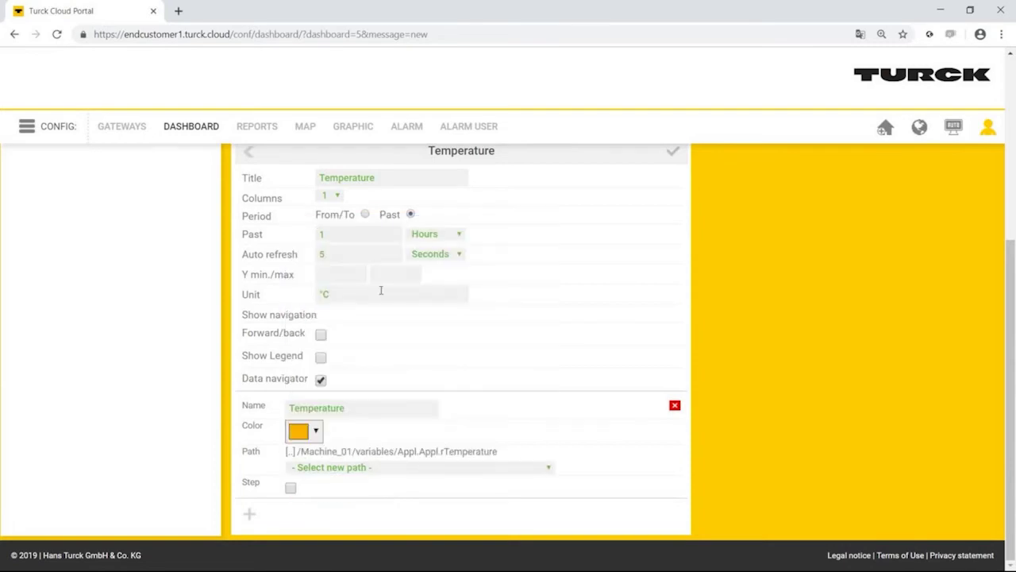
click(673, 150)
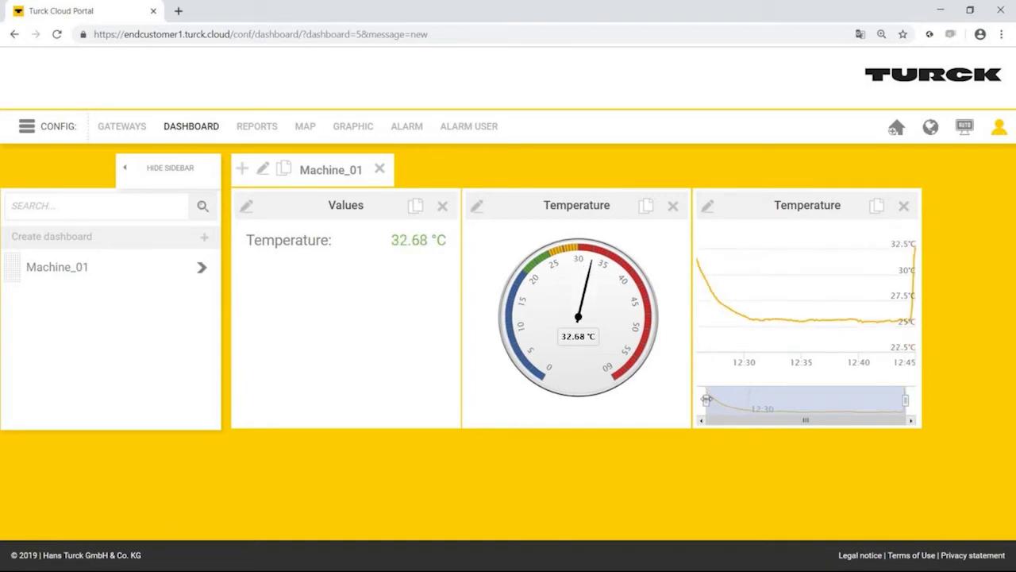
Narrow the Temperature diagram's time window to the latest readings, then widen it to the full range again
drag(705, 400, 902, 397)
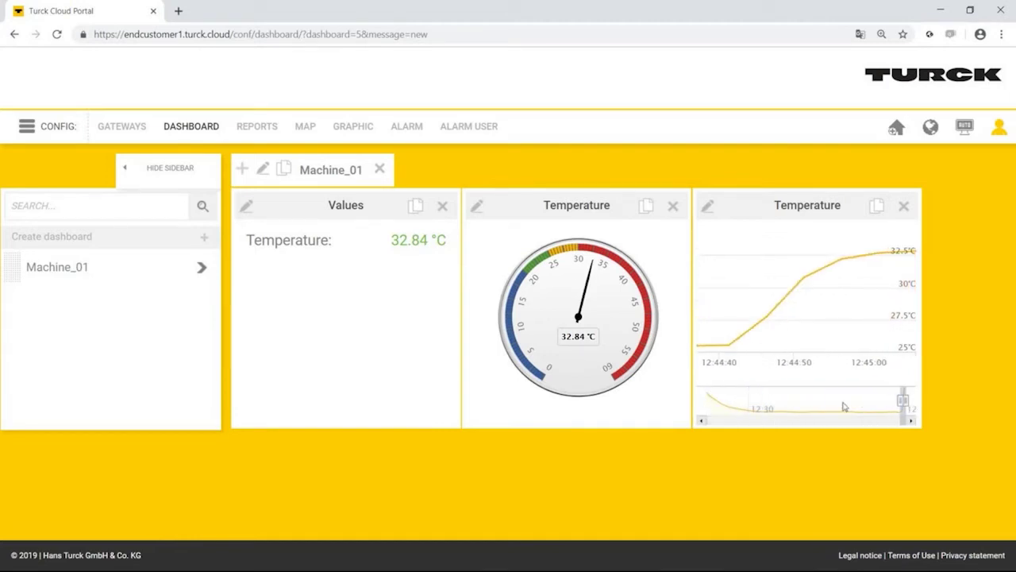
mouse_move(831, 266)
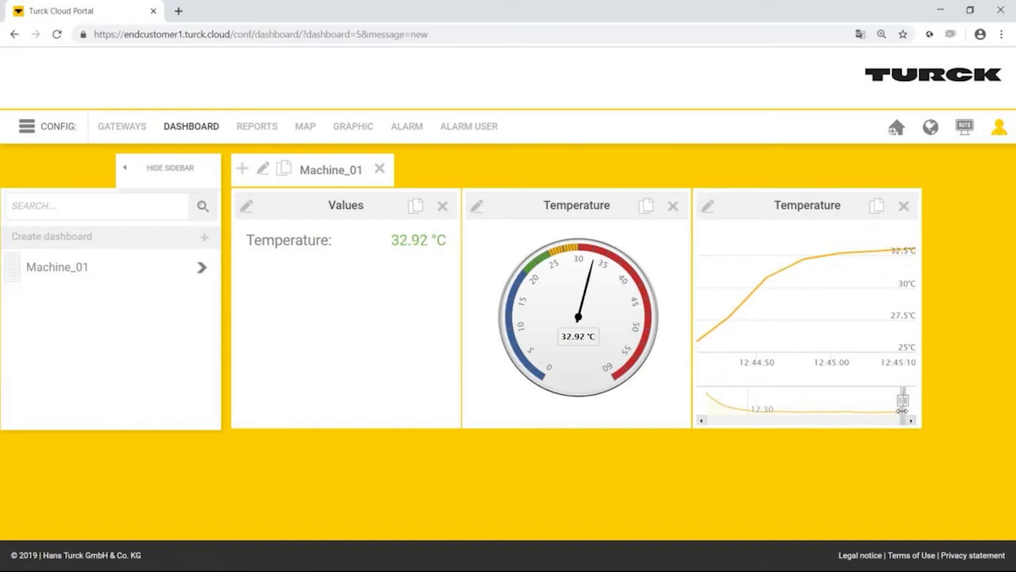
mouse_move(902, 411)
mouse_down()
mouse_move(886, 410)
mouse_move(904, 410)
mouse_up()
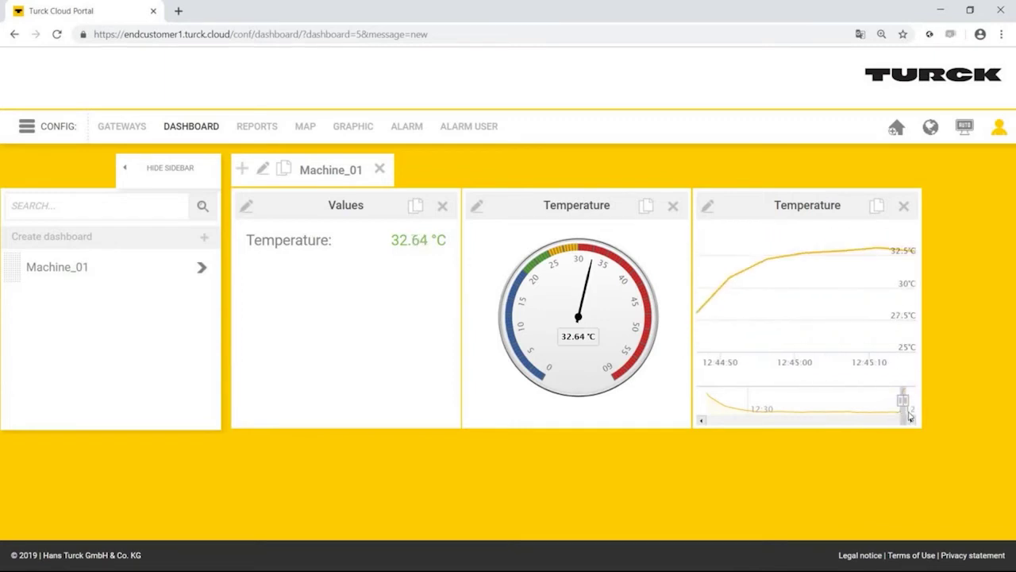
drag(903, 401, 675, 415)
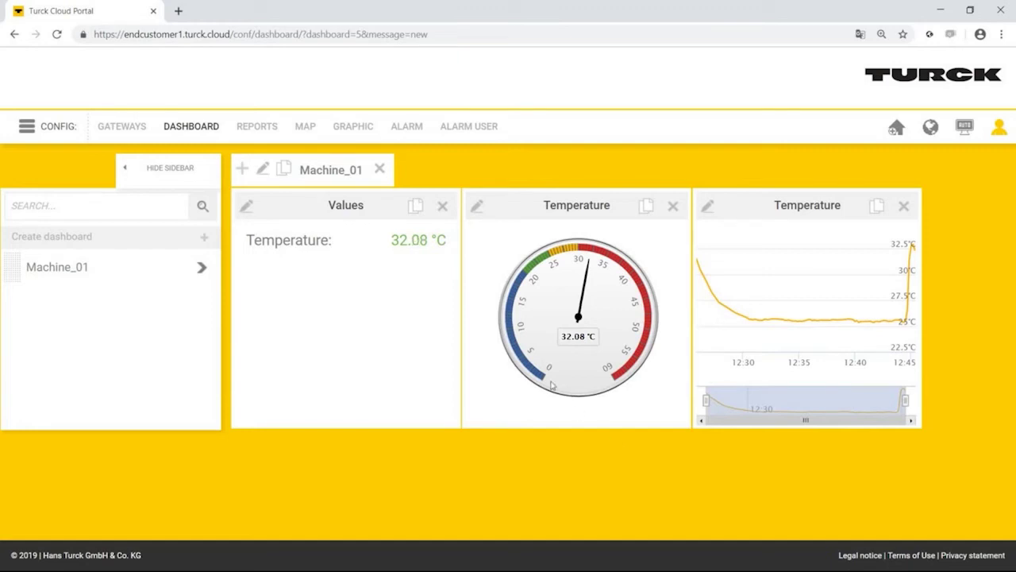
Add a Google Maps item named Position to the Machine_01 dashboard
click(243, 169)
click(336, 256)
text(Position)
click(387, 300)
click(389, 343)
click(448, 328)
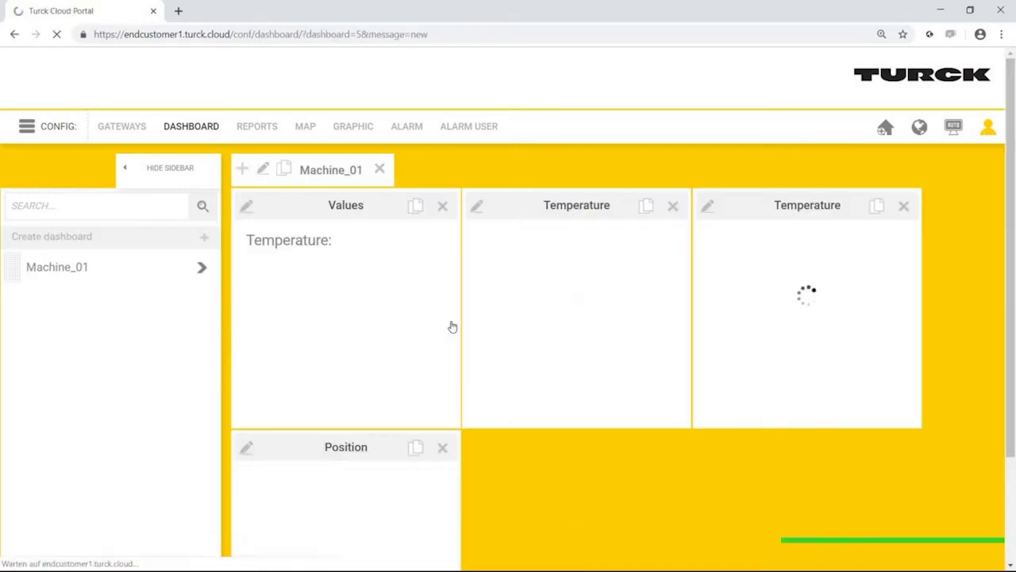
Center the Position map at 52, 6 with zoom 5 and save it
scroll(477, 329, down, 2)
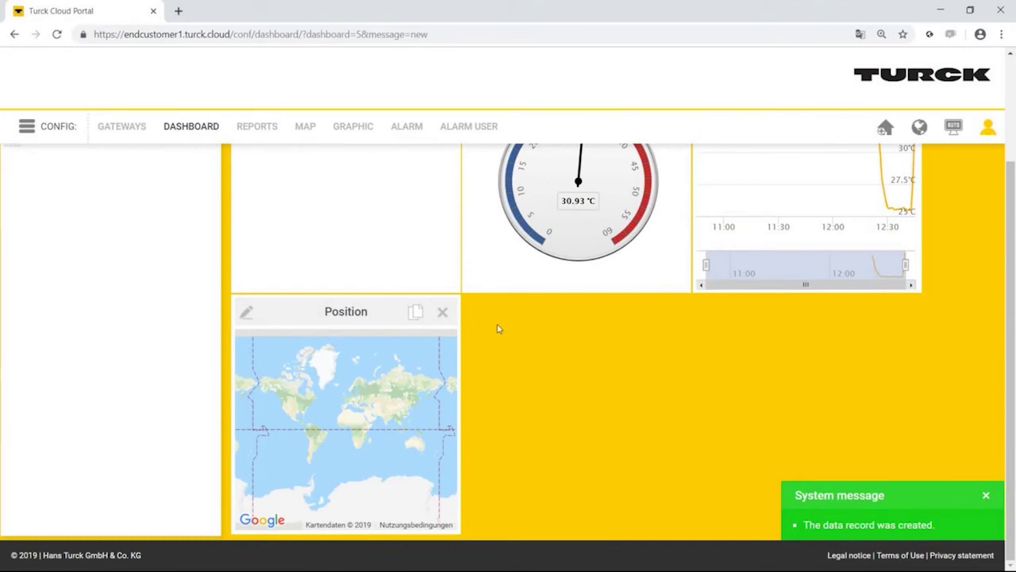
click(247, 313)
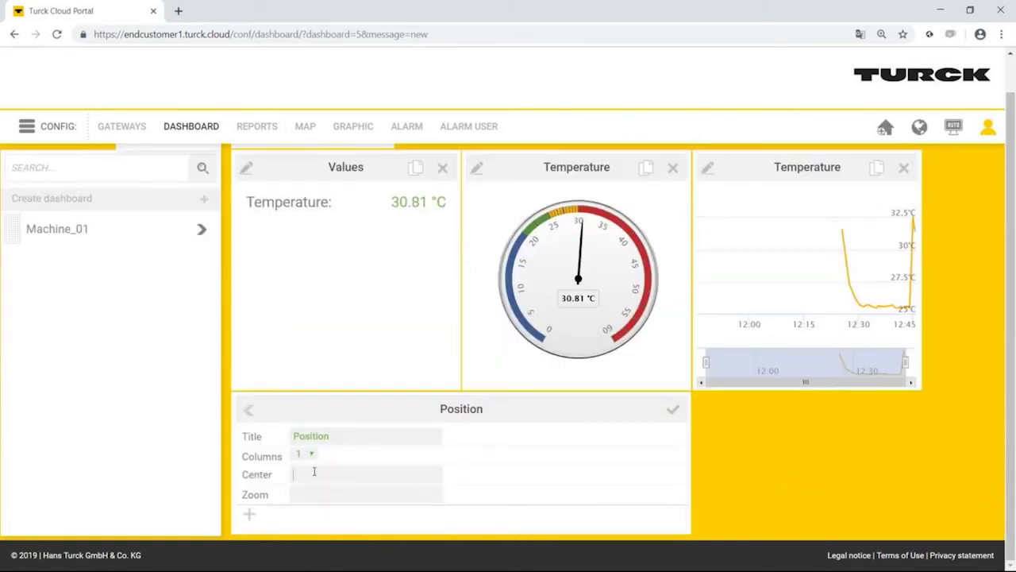
text(52, 6)
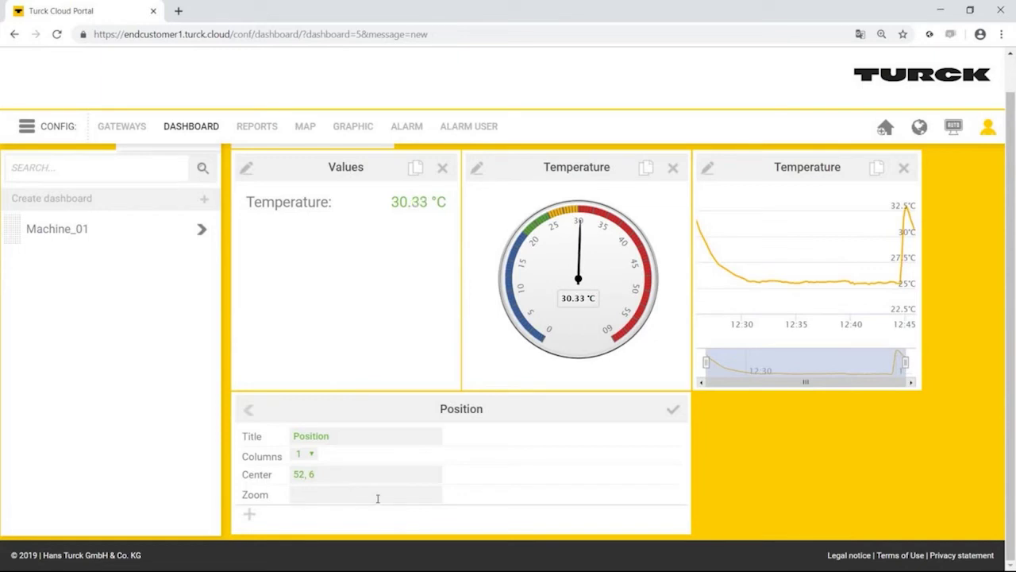
click(672, 409)
scroll(663, 412, down, 2)
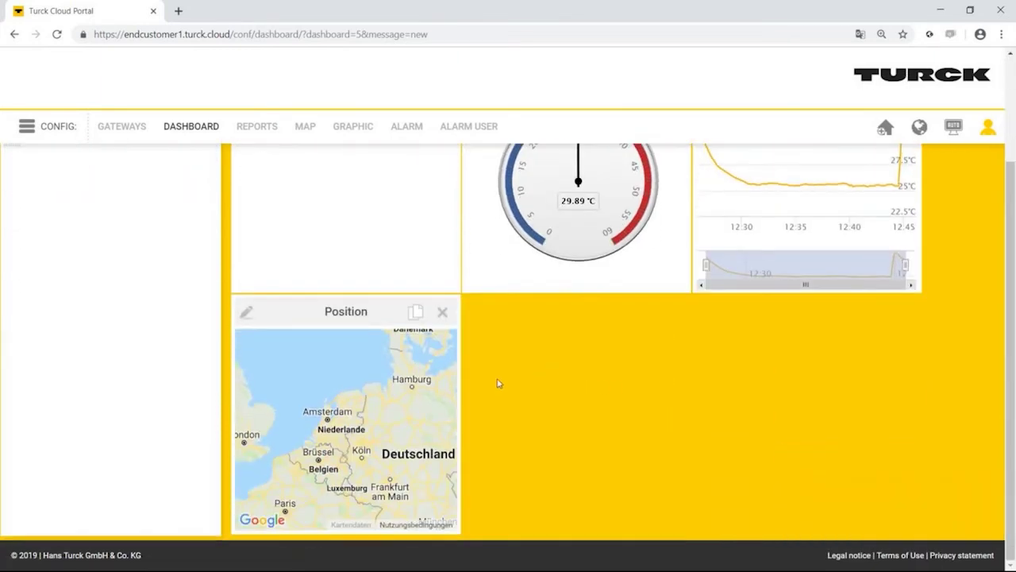
Pan the Position map and zoom it out and back in to check its navigation
drag(364, 426, 371, 379)
scroll(370, 379, down, 2)
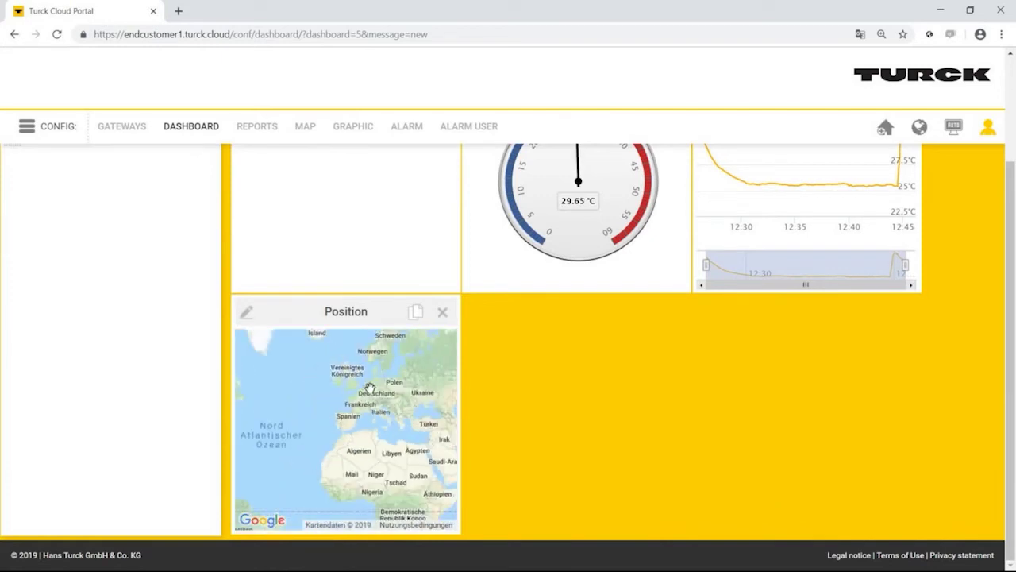
scroll(372, 389, up, 2)
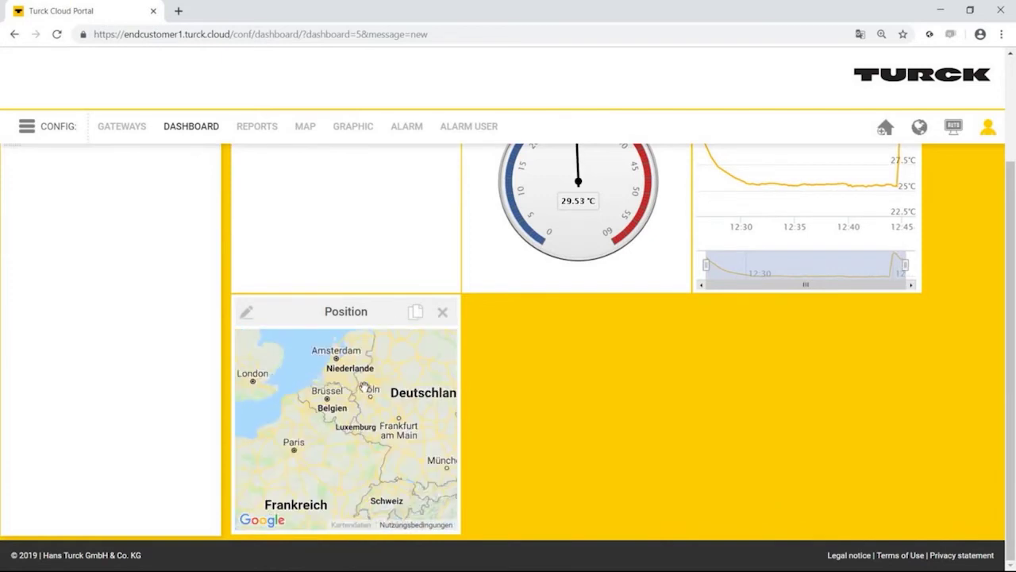
Add a marker named Machine_01 at latitude 52, longitude 7 to the Position map and save it
click(247, 313)
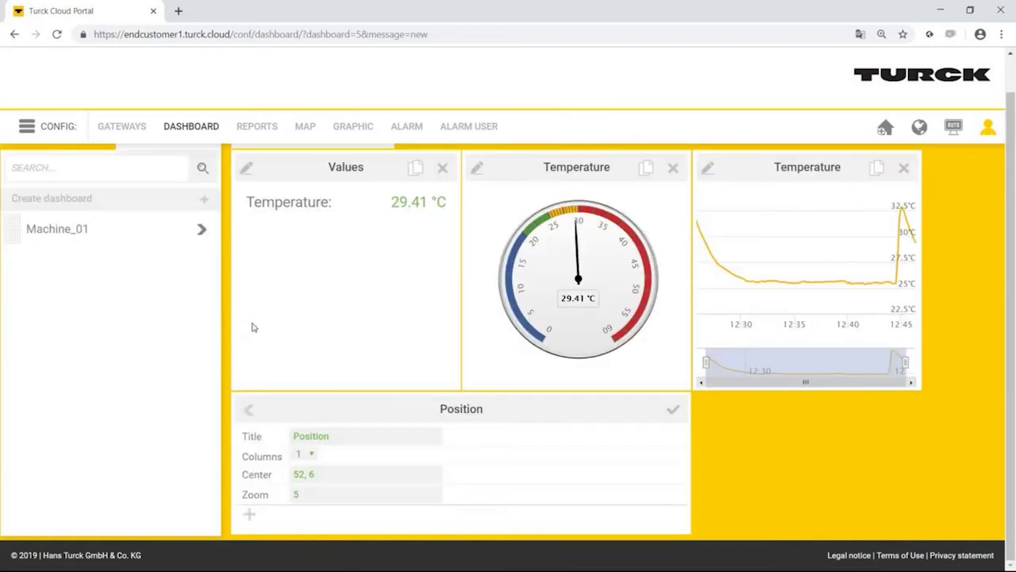
click(250, 518)
scroll(255, 508, down, 2)
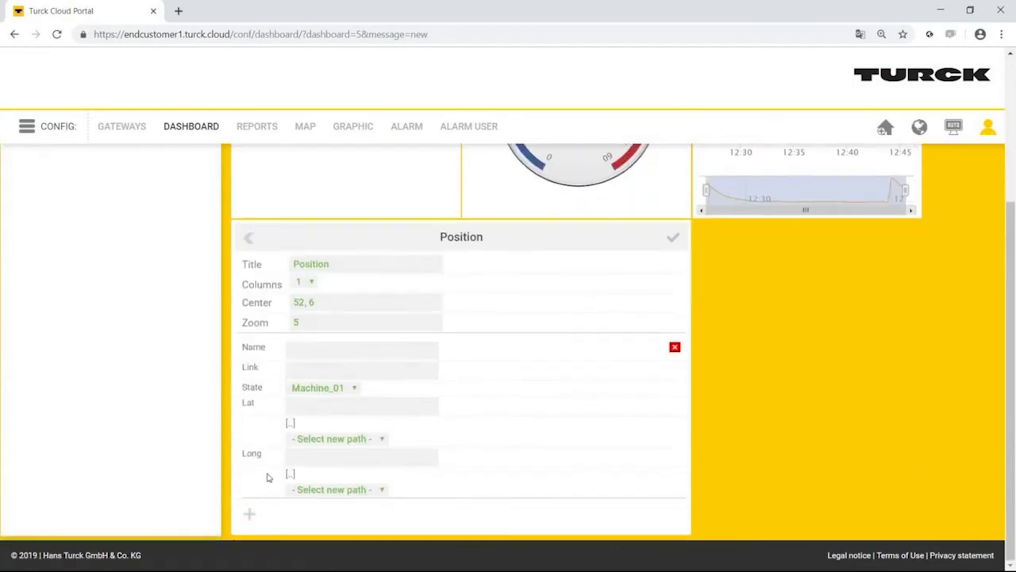
text(Machine_01)
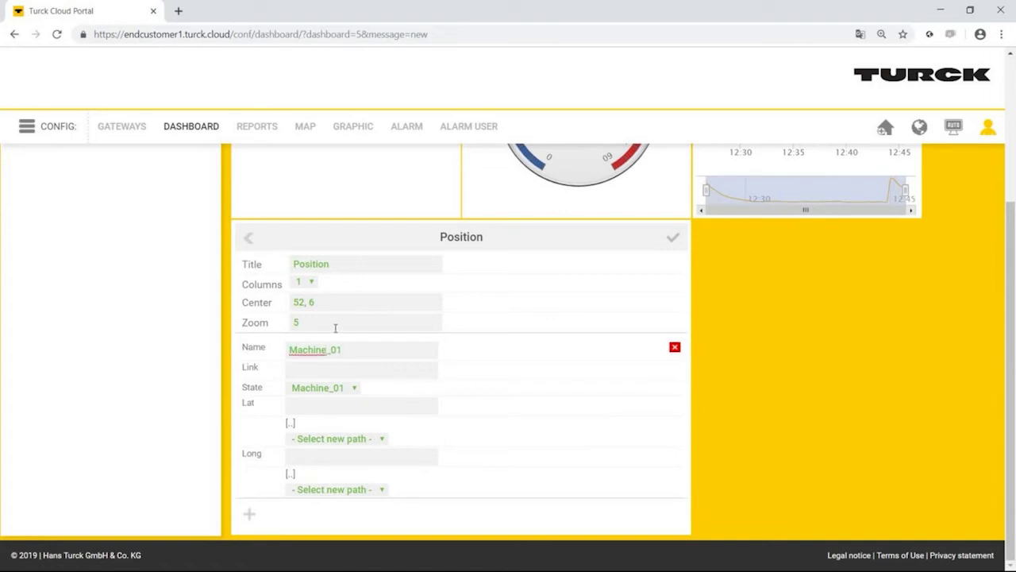
click(343, 396)
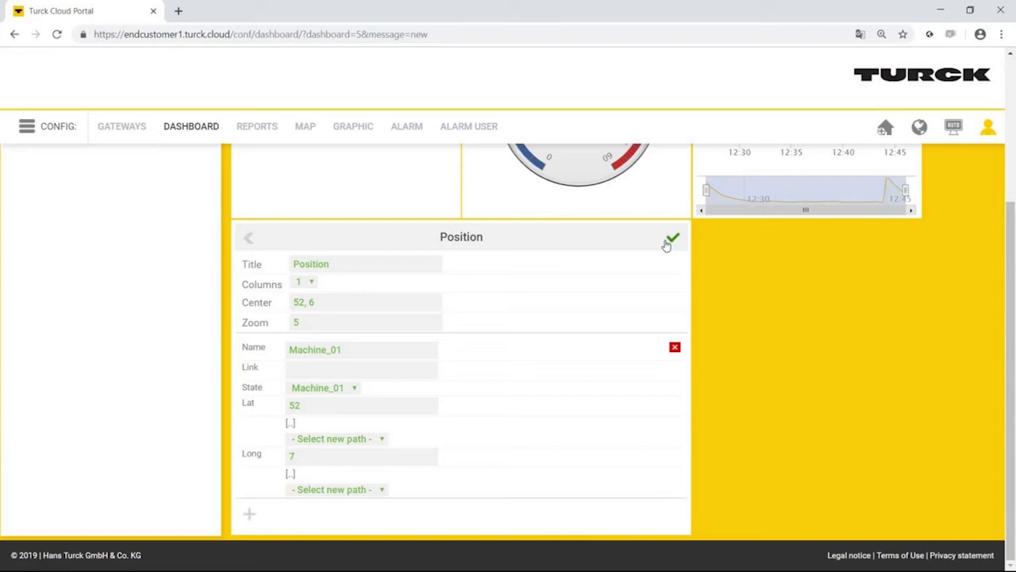
click(671, 240)
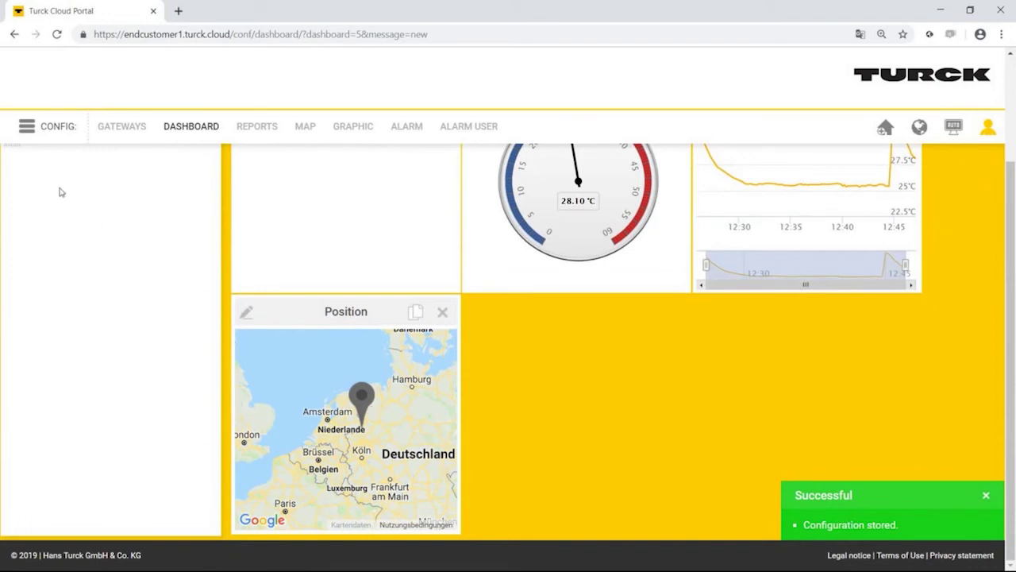
Switch the dashboard to view mode and examine the Machine_01 marker on the Position map
click(28, 127)
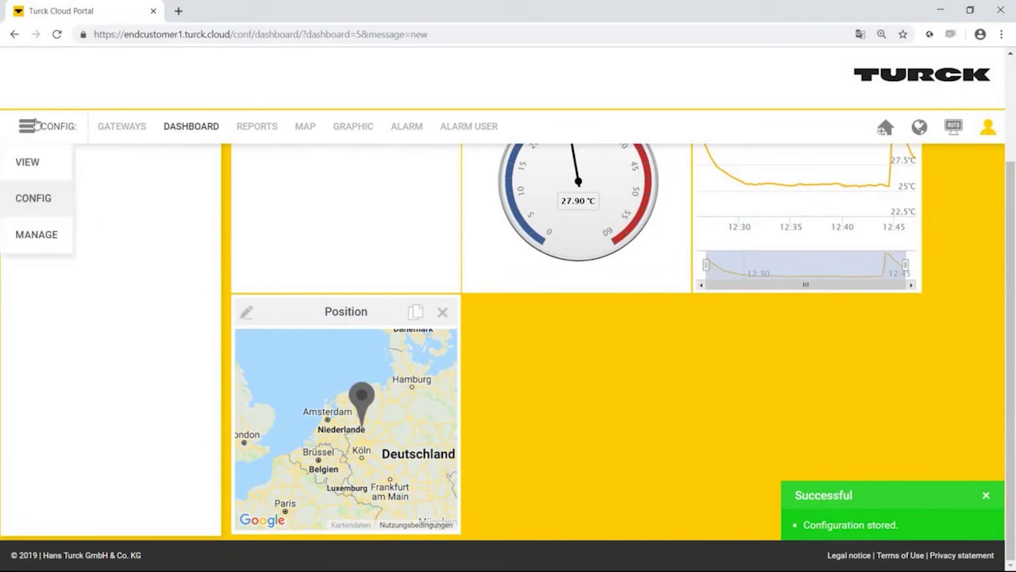
click(29, 161)
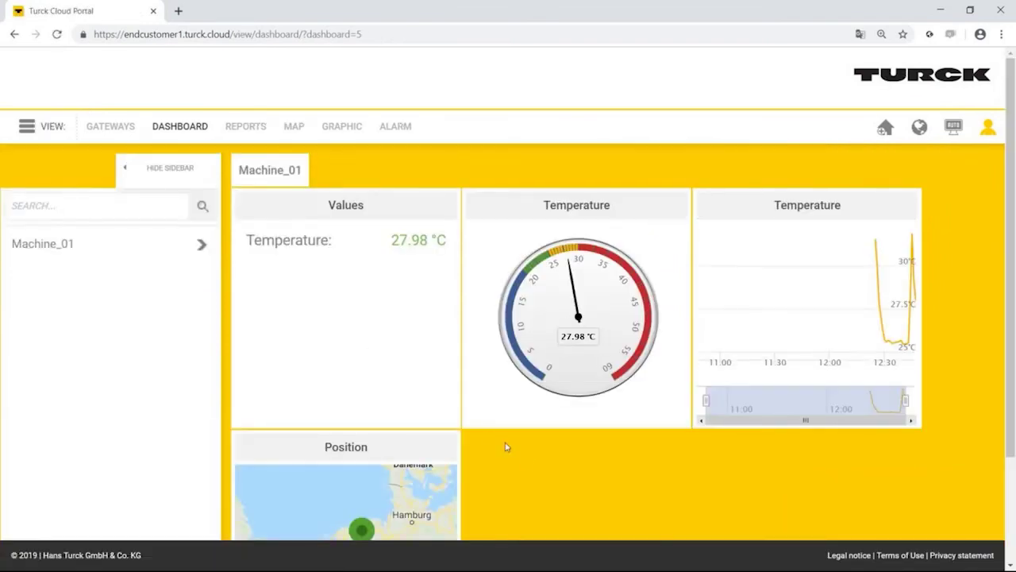
scroll(551, 469, down, 2)
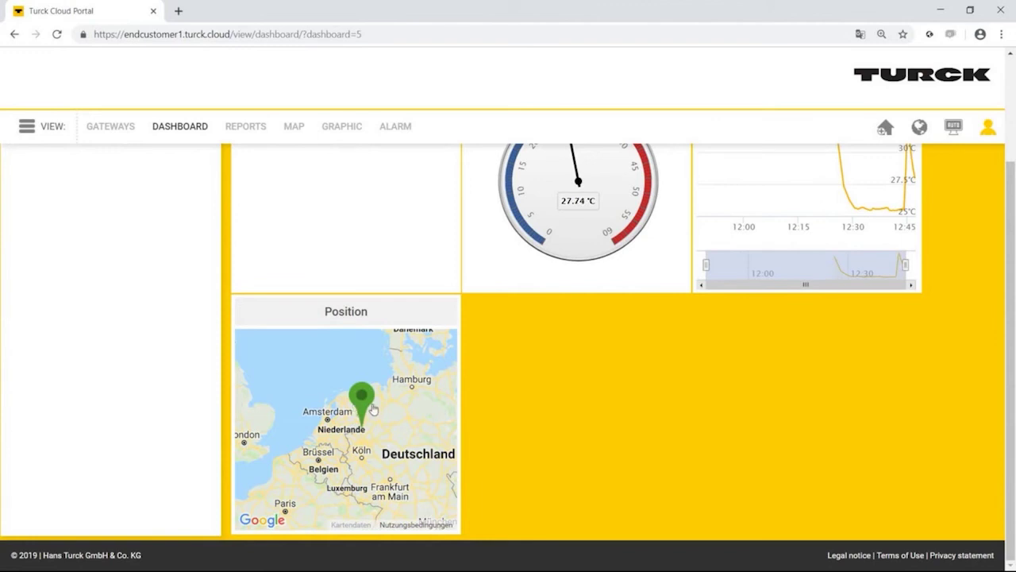
mouse_move(68, 156)
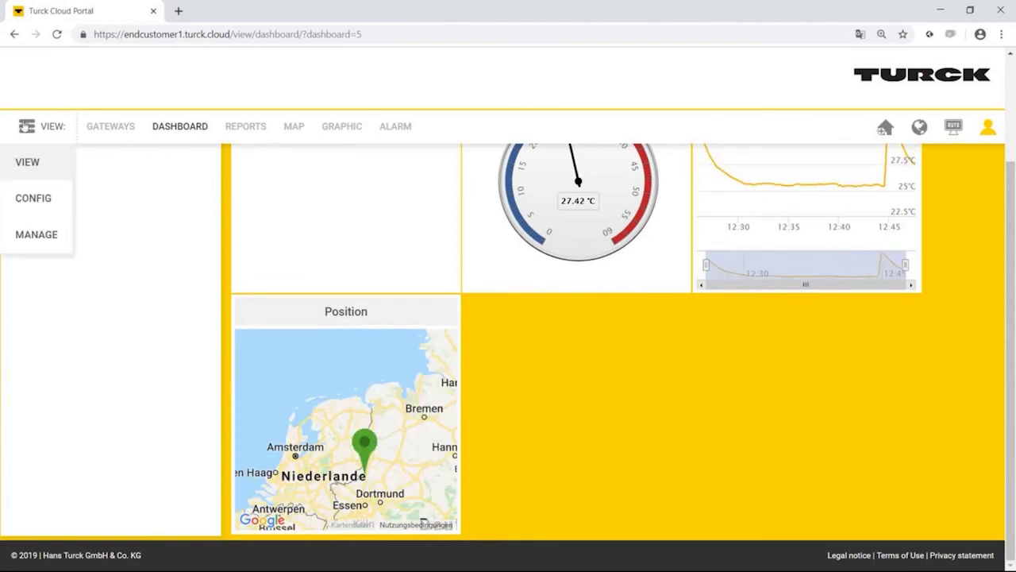
Add a dashboard item named Temperature of type Tank (level indicator) to Machine_01 and save it
click(32, 198)
click(241, 170)
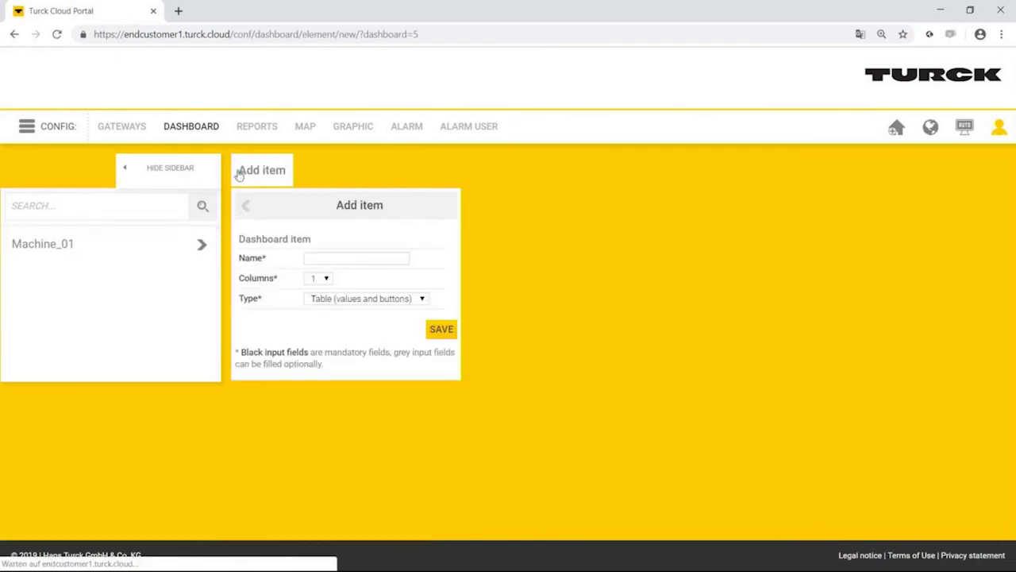
click(365, 299)
click(363, 331)
click(358, 257)
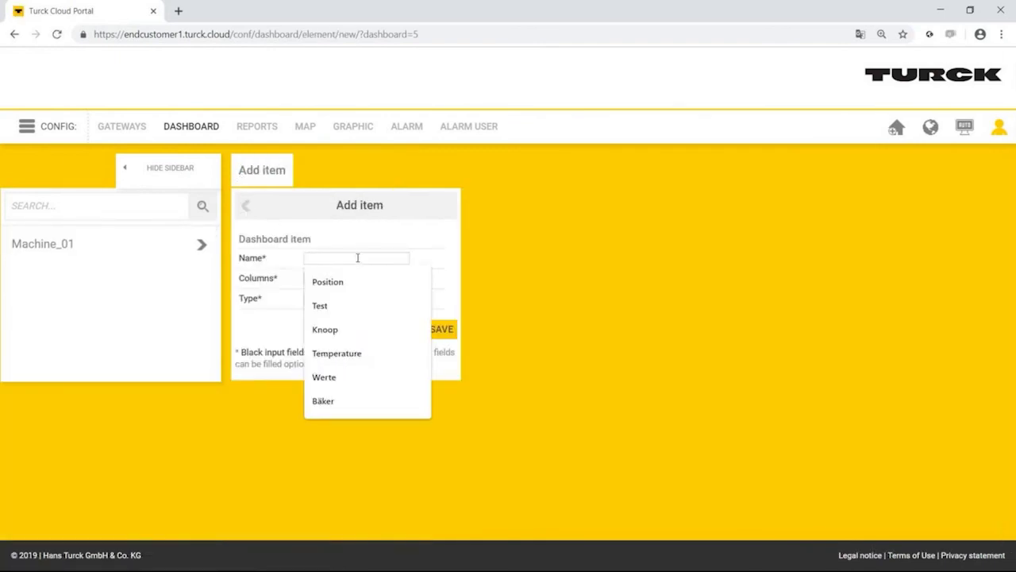
text(Temperatu)
text(r)
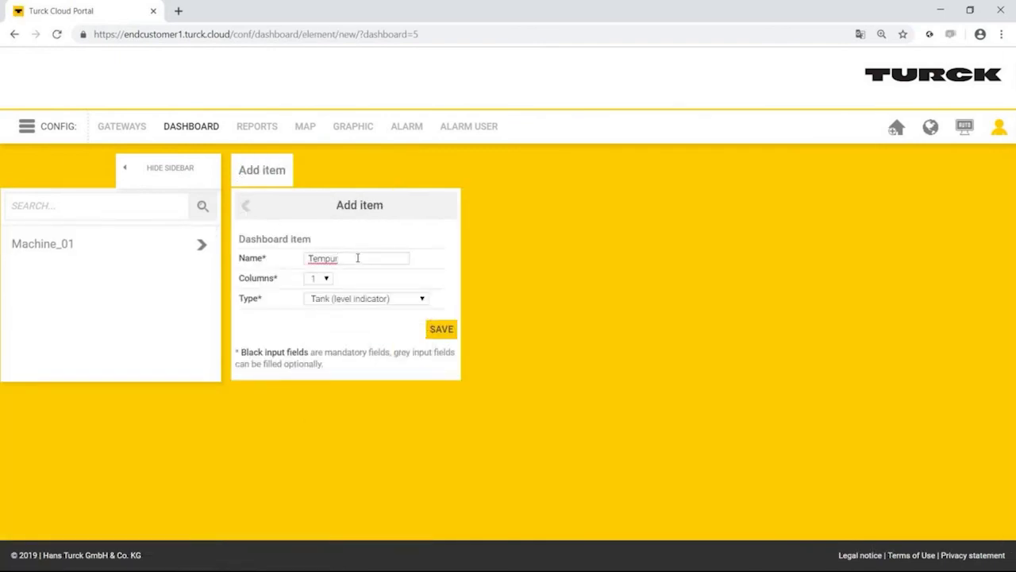
key(BackSpace)
key(BackSpace)
text(erature)
click(444, 332)
Edit the new tank item, setting its minimum to 0, maximum to 60 and unit to °C
scroll(473, 330, down, 1)
scroll(472, 330, down, 1)
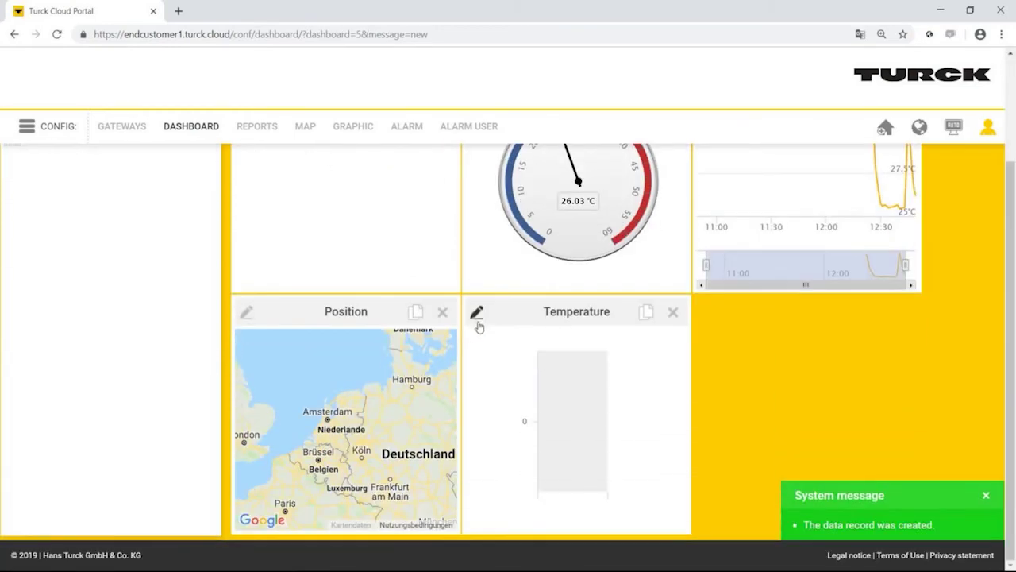
click(477, 313)
click(578, 377)
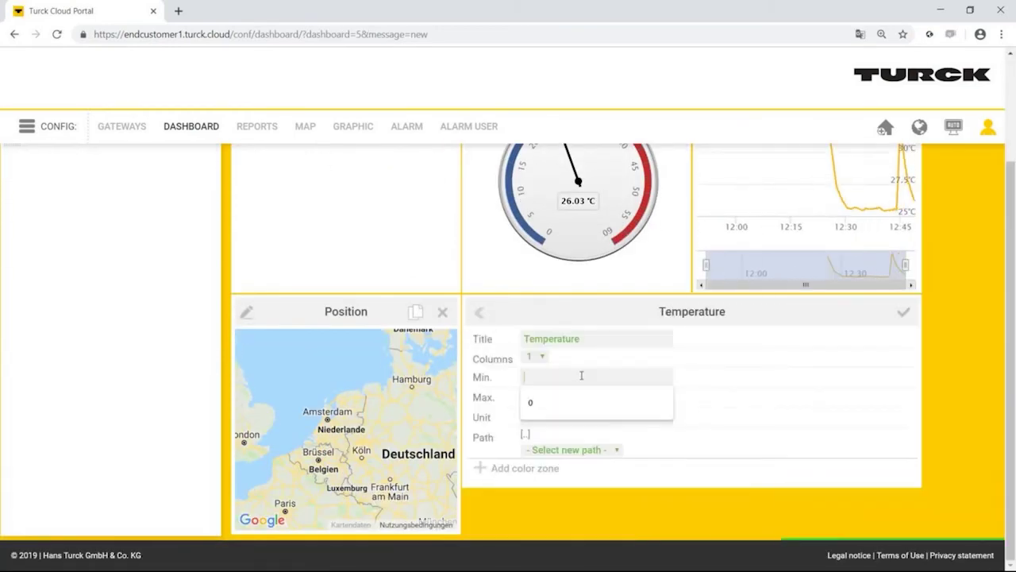
text(0)
key(Tab)
text(60)
key(Tab)
text(°C)
Assign the variable path Appl.Appl.rTemperature to the Temperature tank
click(572, 450)
click(578, 463)
click(578, 449)
click(578, 474)
click(584, 450)
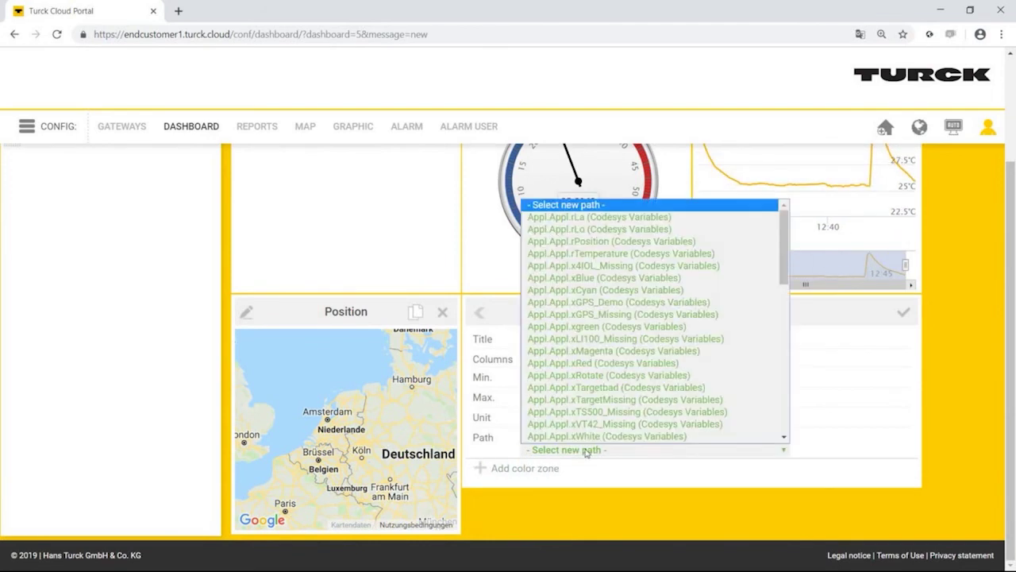
scroll(611, 318, down, 1)
click(611, 244)
Add a blue color zone from 0 to 20 to the Temperature tank
click(538, 470)
text(0)
key(Tab)
text(20)
click(608, 477)
click(658, 336)
click(798, 449)
Add a green color zone from 20 to 25 to the Temperature tank
click(522, 509)
text(0)
key(Tab)
text(25)
click(607, 512)
click(801, 475)
Add an orange color zone from 25 to 30 to the Temperature tank
text(25)
click(608, 517)
click(619, 373)
click(801, 489)
Add a red color zone from 30 to 60 to the Temperature tank and save the item's configuration
text(30)
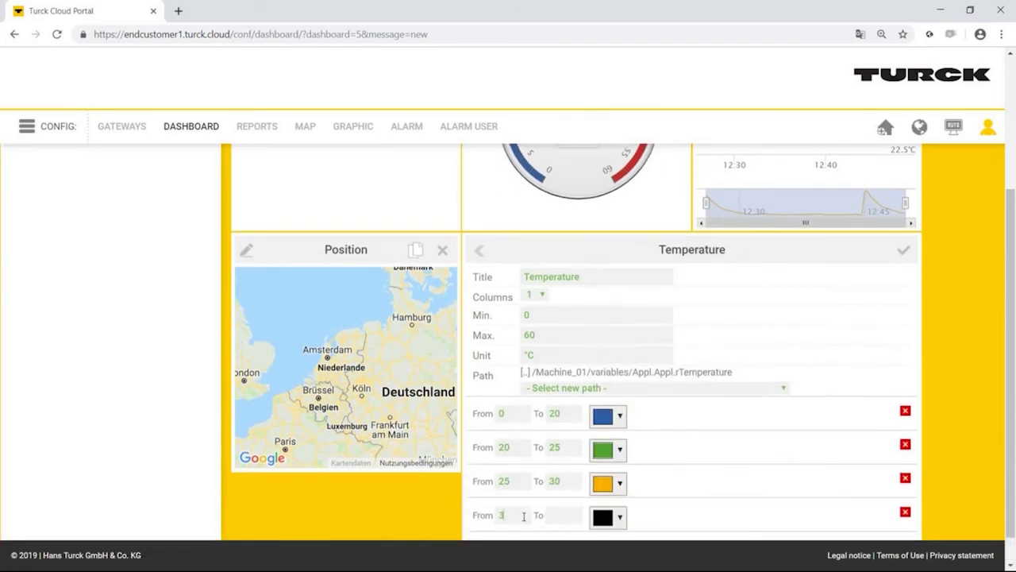
key(Tab)
text(60)
click(601, 517)
click(603, 370)
click(799, 486)
click(900, 249)
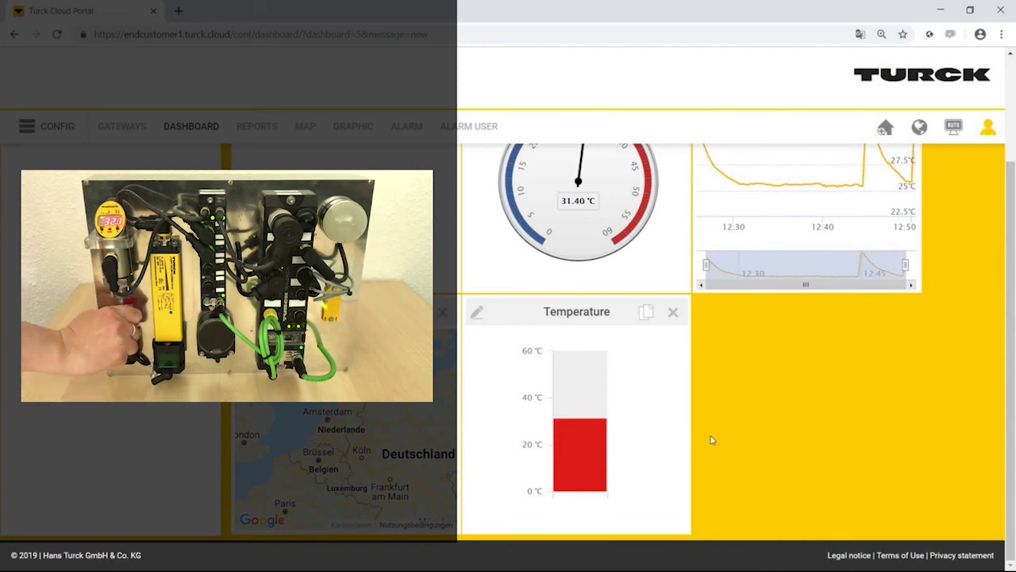
Rearrange the dashboard so the Position map comes first and the Values table sits between the temperature gauge and the trend diagram
scroll(713, 443, up, 3)
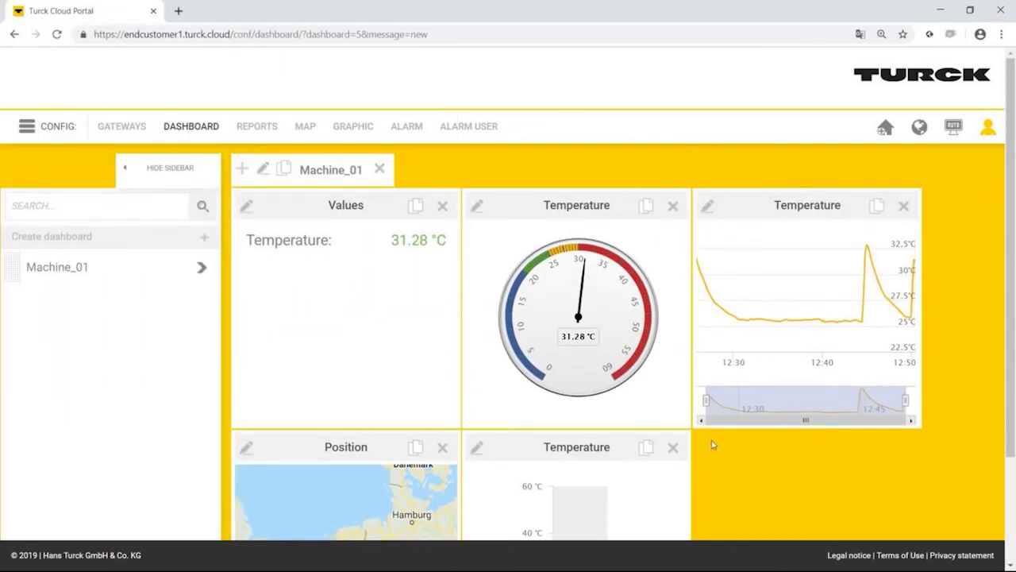
key(ctrl+minus)
key(ctrl+minus)
key(ctrl+minus)
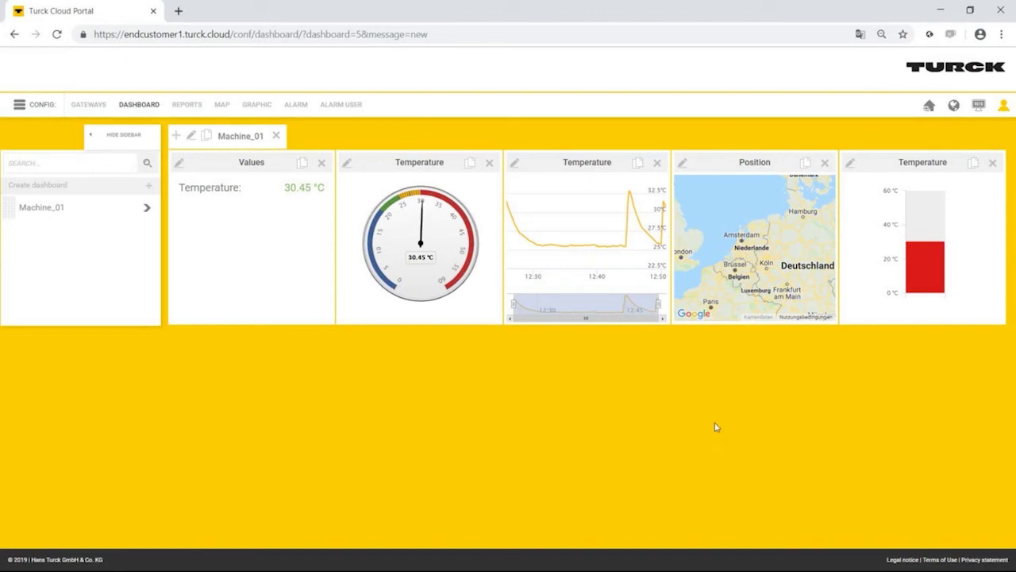
drag(744, 162, 262, 183)
drag(452, 162, 632, 170)
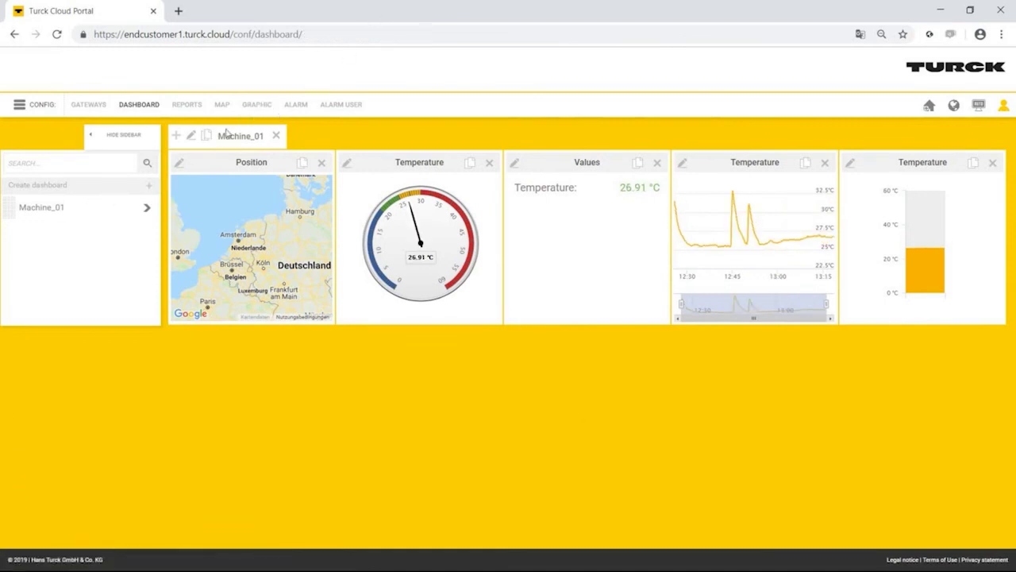
Create a dashboard item named Lamp and insert a true-false button into it
click(175, 138)
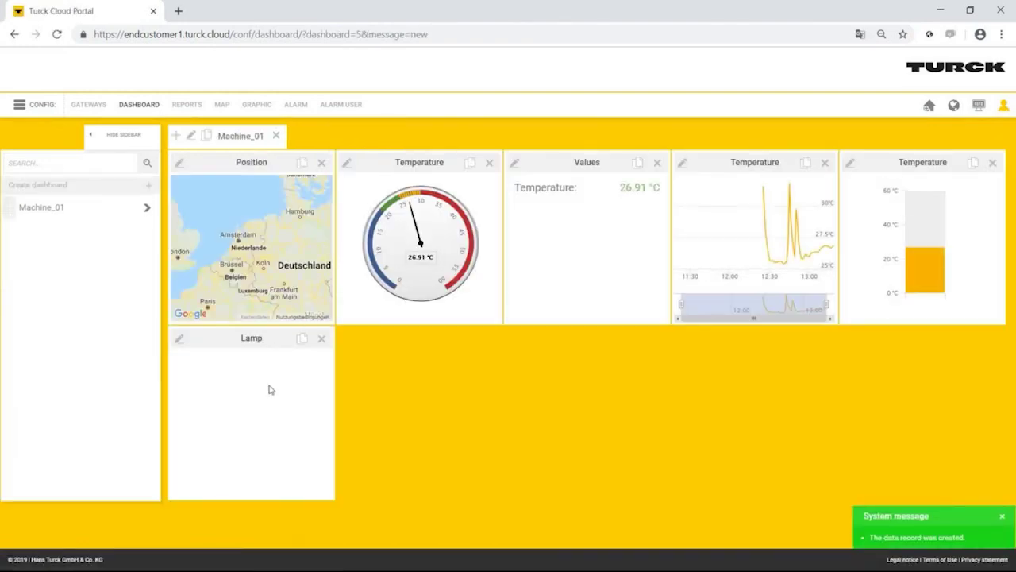
click(183, 344)
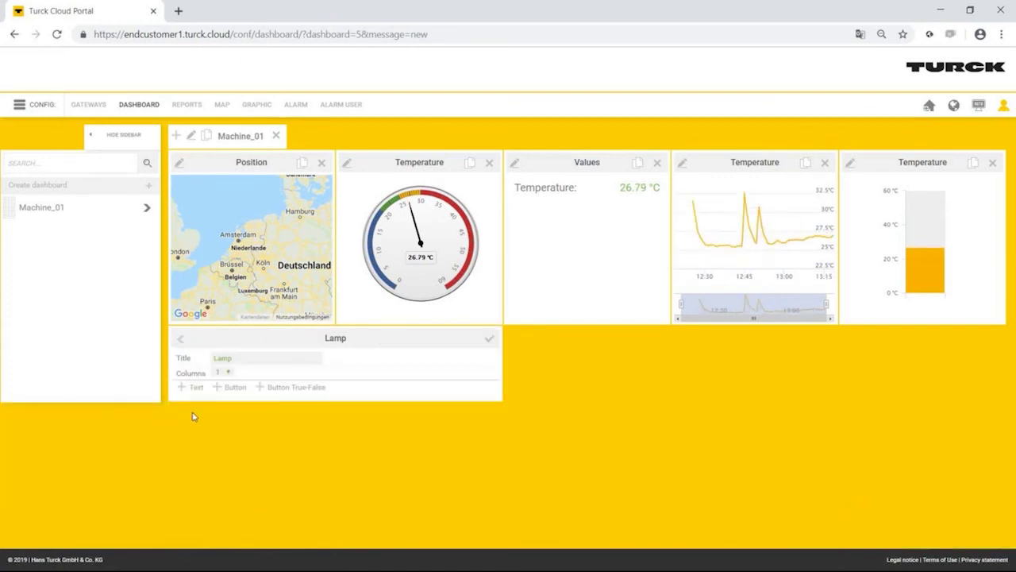
click(275, 388)
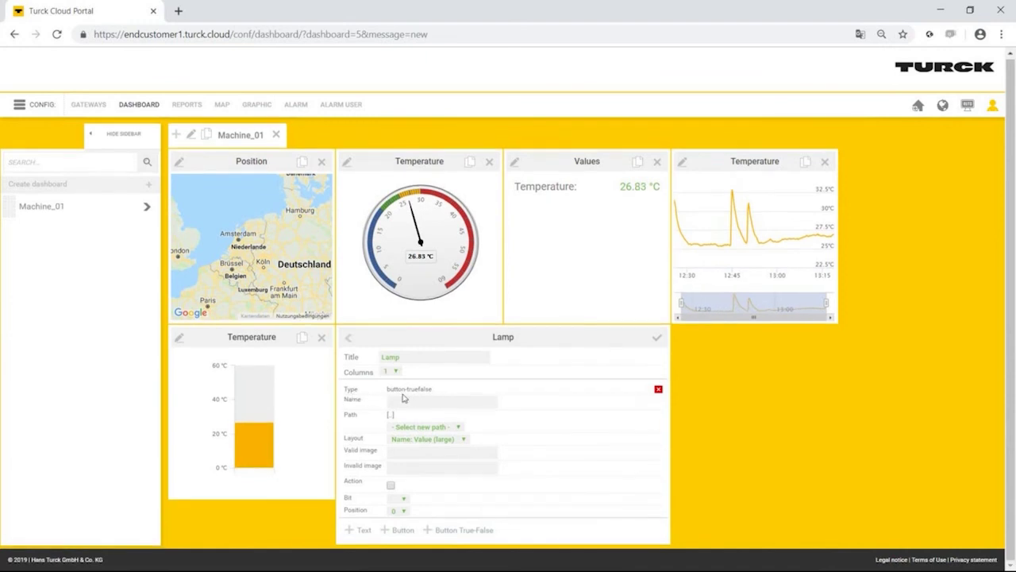
Name the lamp's button Rot, assign it the path Appl.IO.ix_K50_CH0 and enable its action
text(Rot)
click(438, 429)
click(435, 445)
click(441, 432)
click(444, 442)
click(453, 430)
scroll(480, 374, down, 10)
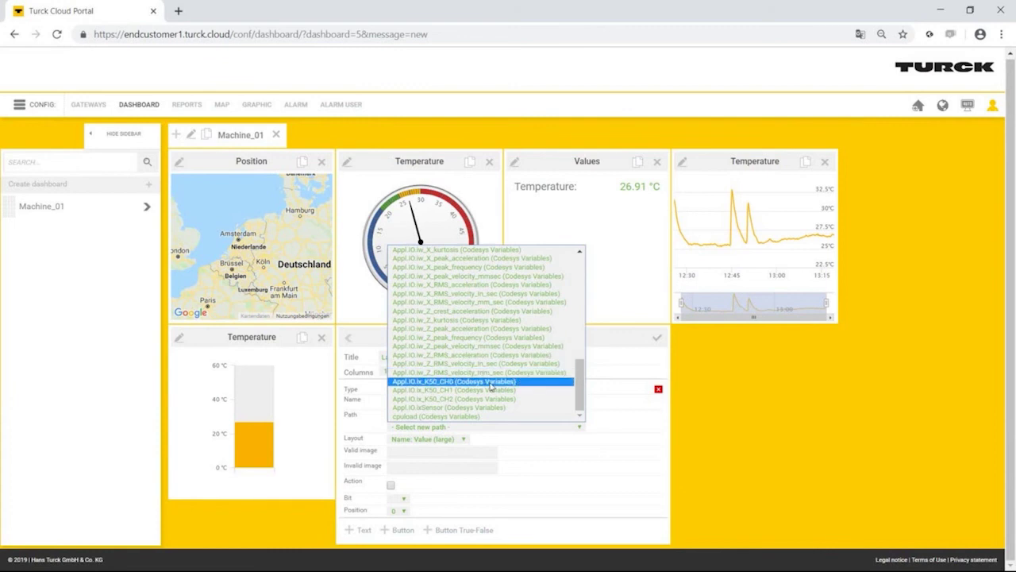
click(490, 382)
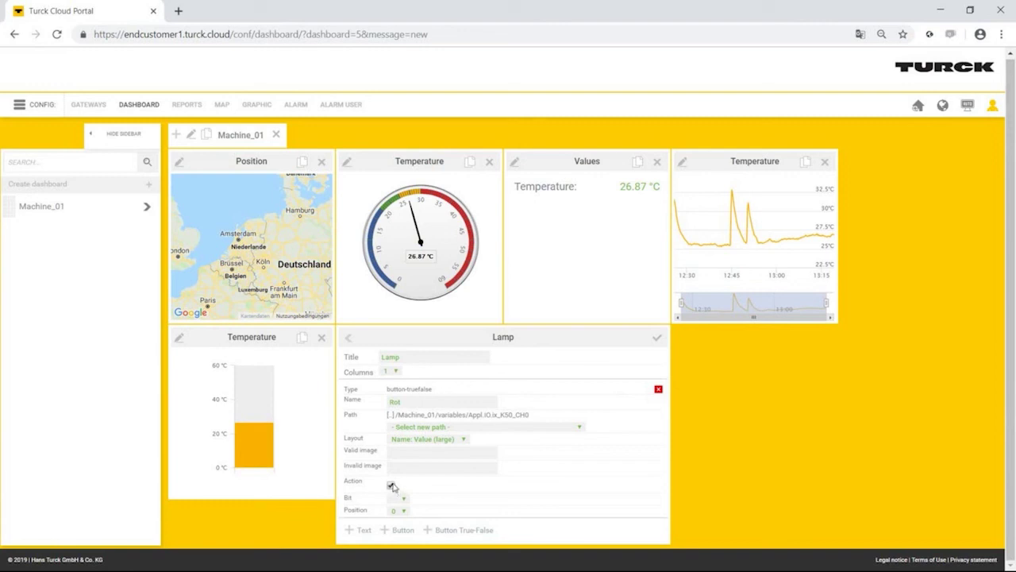
click(390, 485)
Add a second true-false button named Green to the Lamp item with the path Appl.IO.ix_K50_CH1
click(463, 530)
click(450, 427)
click(503, 390)
Add a third true-false button named Blue with the path Appl.IO.ix_K50_CH2 and save the Lamp item
click(463, 530)
click(449, 428)
click(476, 399)
scroll(433, 476, up, 5)
click(654, 332)
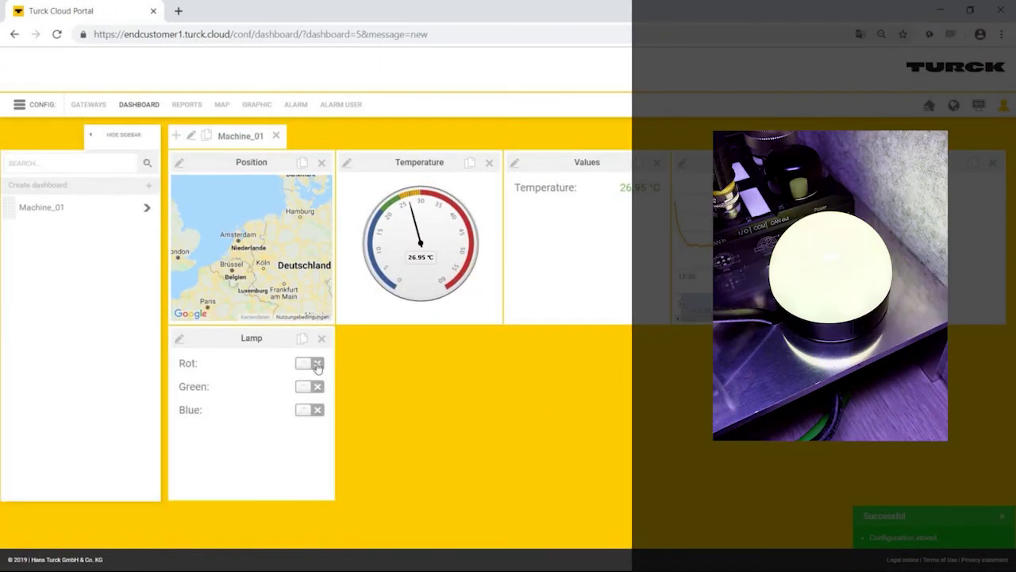
Test the lamp buttons by switching Rot on and off and toggling Green
click(316, 364)
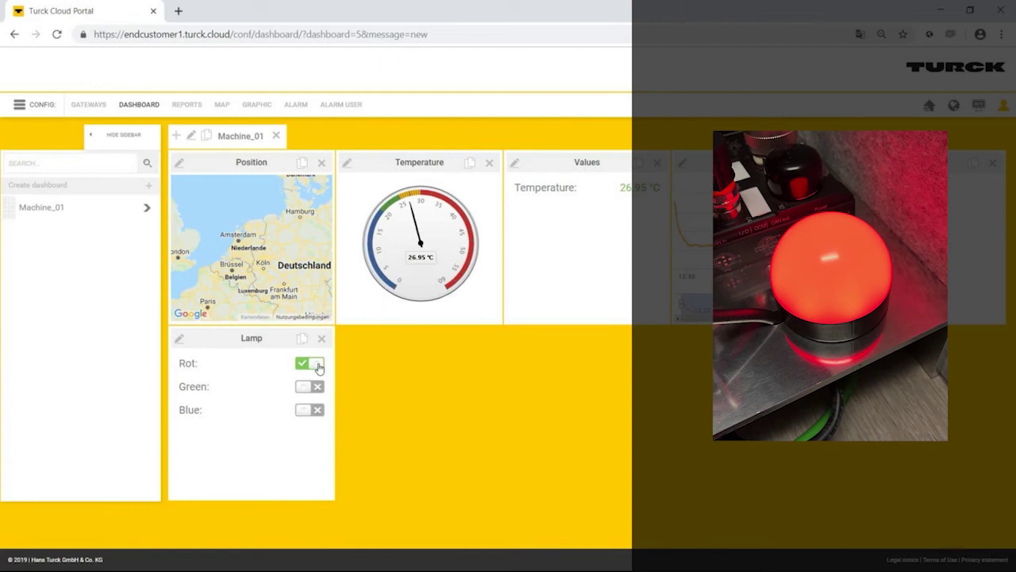
click(318, 365)
click(316, 393)
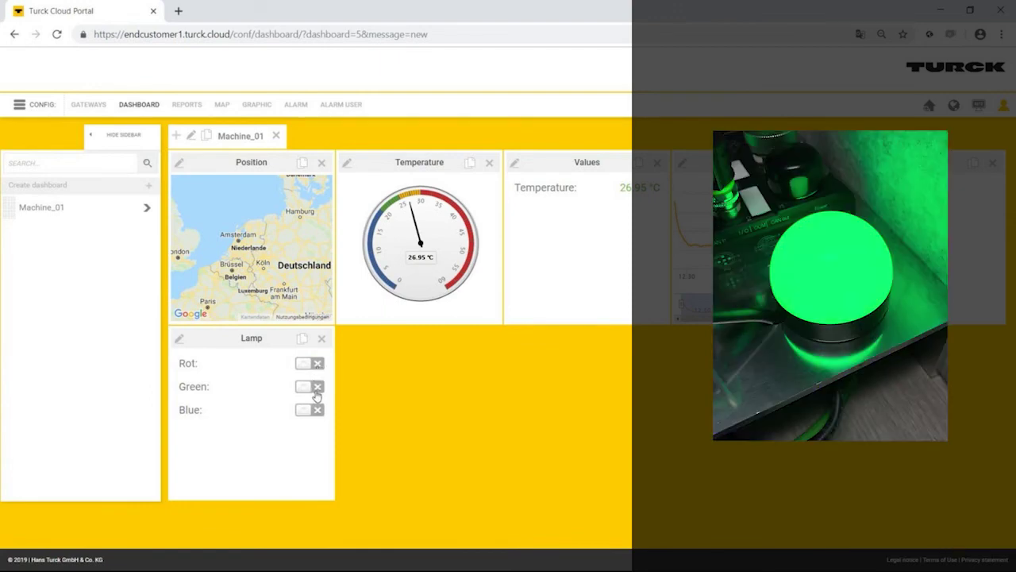